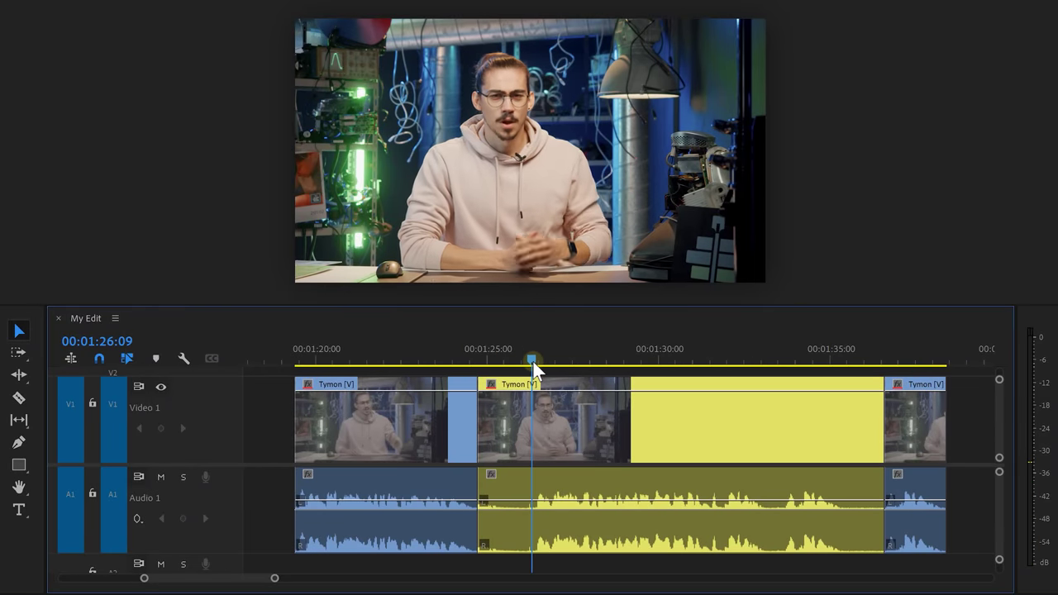
Step: Ripple-trim the clip's start to 00:01:26:13 and its tail from 01:31:05 onward
left_click_drag(532, 360, 538, 361)
key("q")
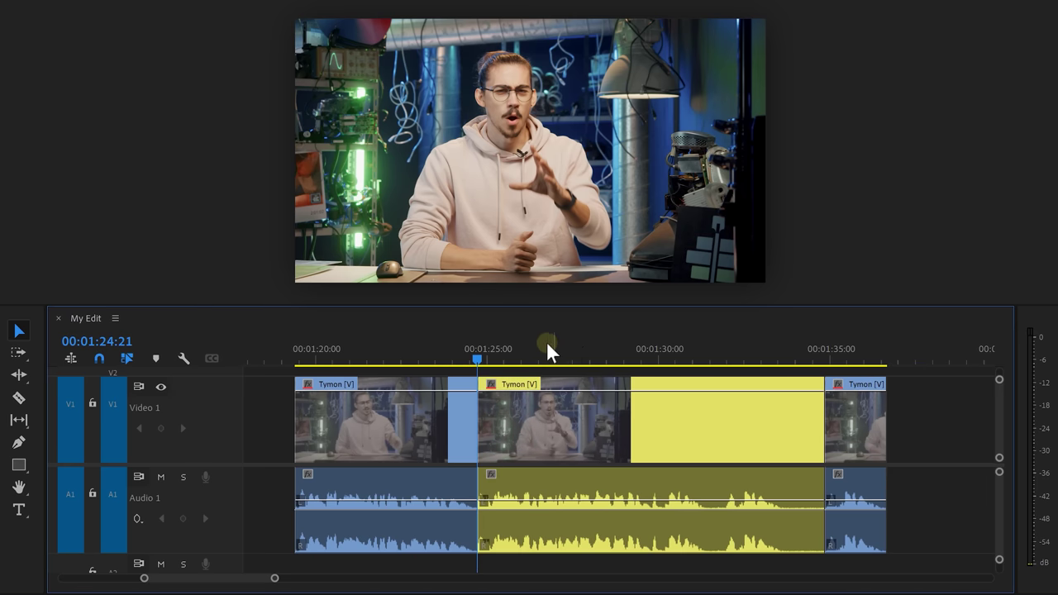
left_click_drag(494, 367, 700, 364)
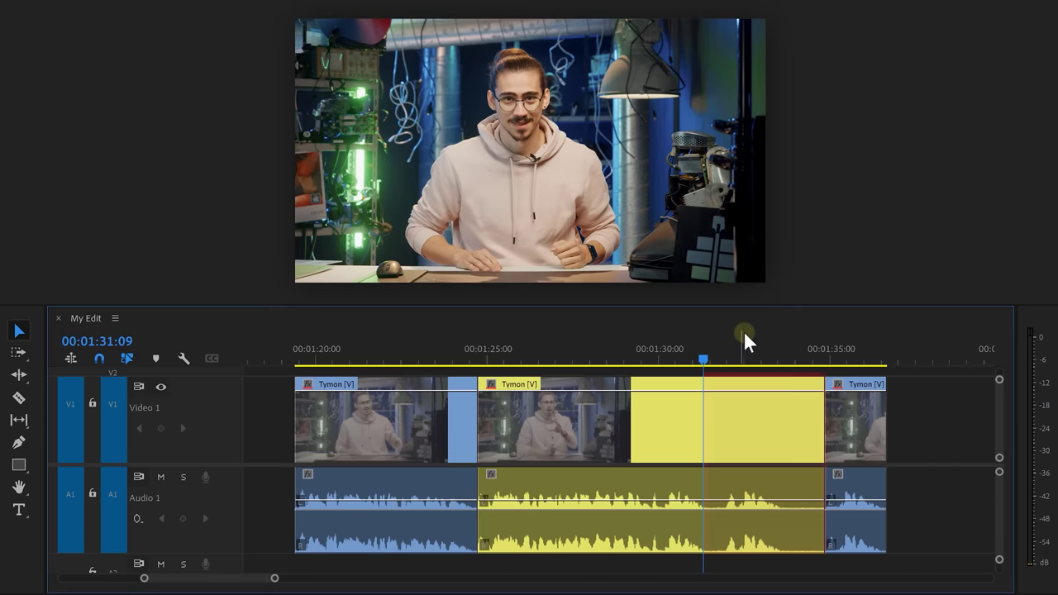
key("w")
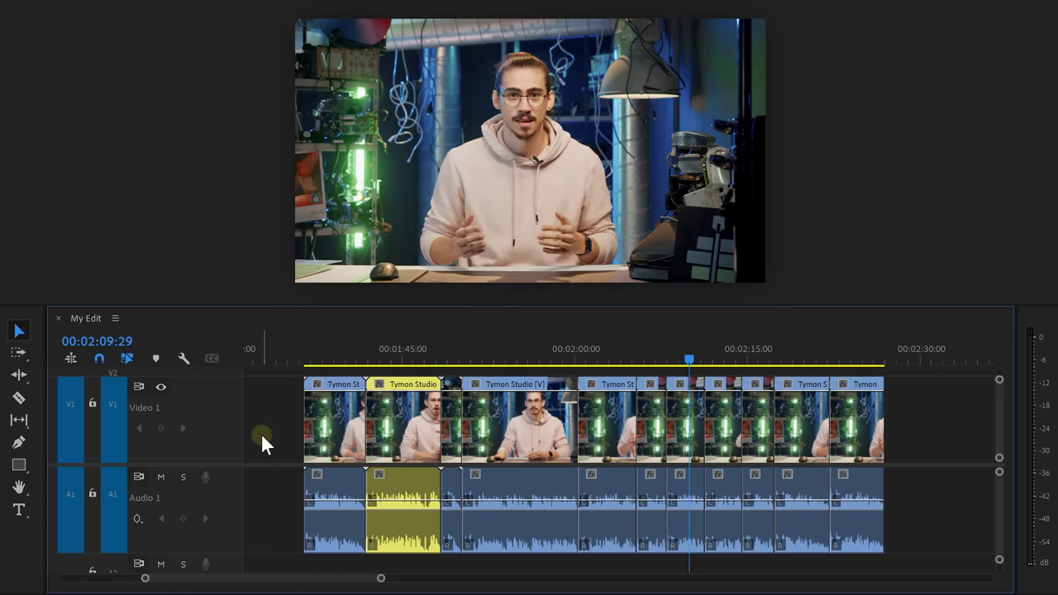
key("k")
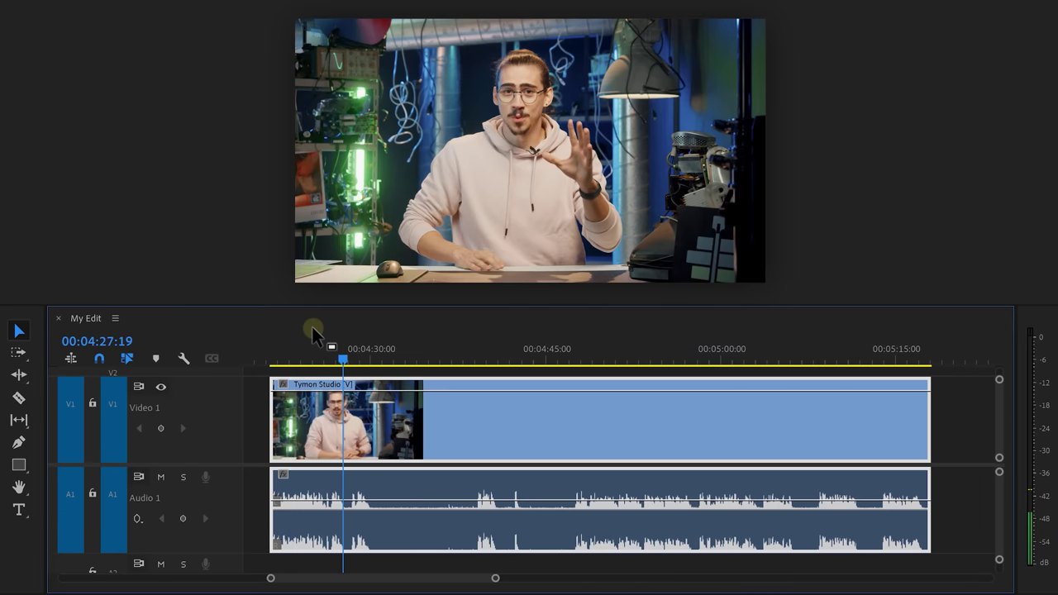
Step: During playback, split the clip twice and ripple-delete the pause before each cut
key("ctrl+k")
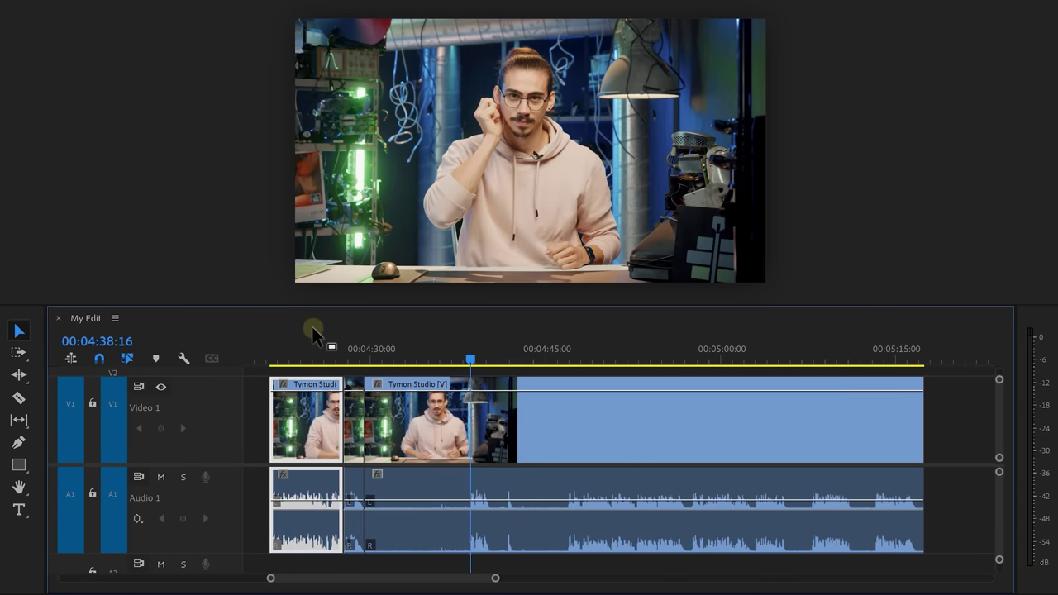
key("q")
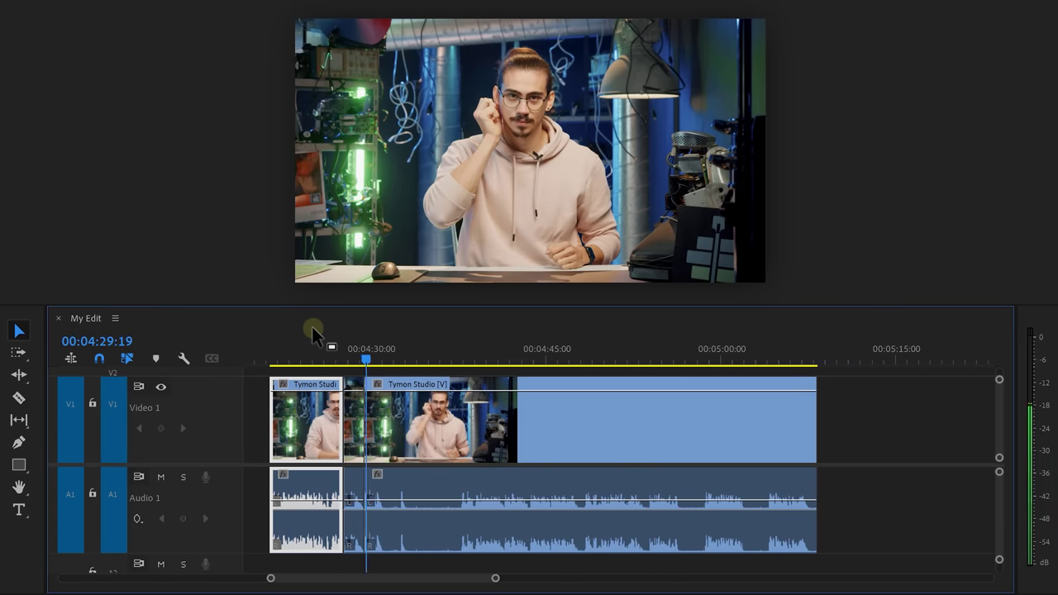
key("ctrl+k")
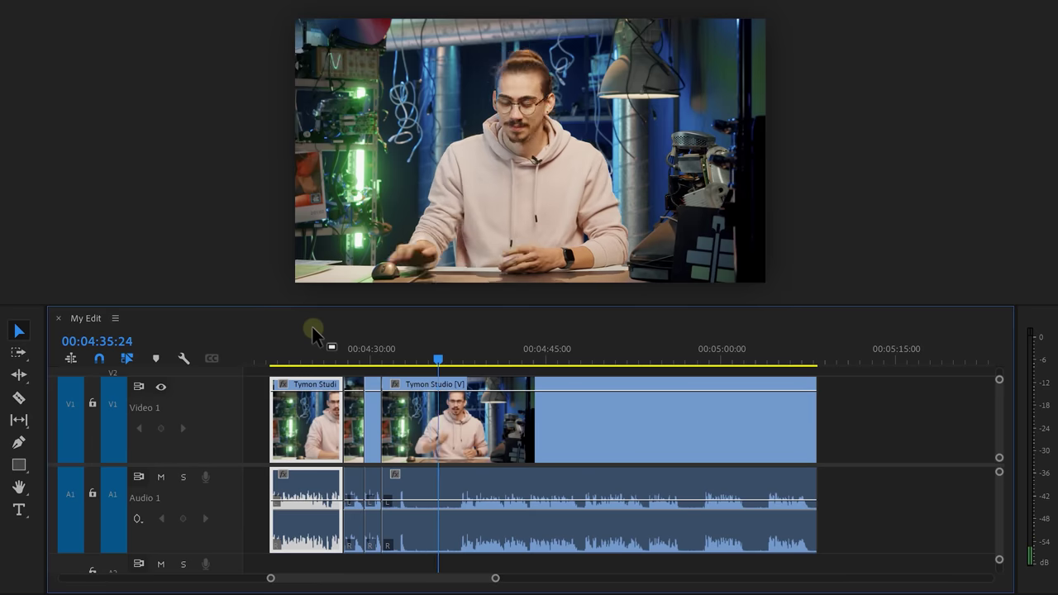
key("q")
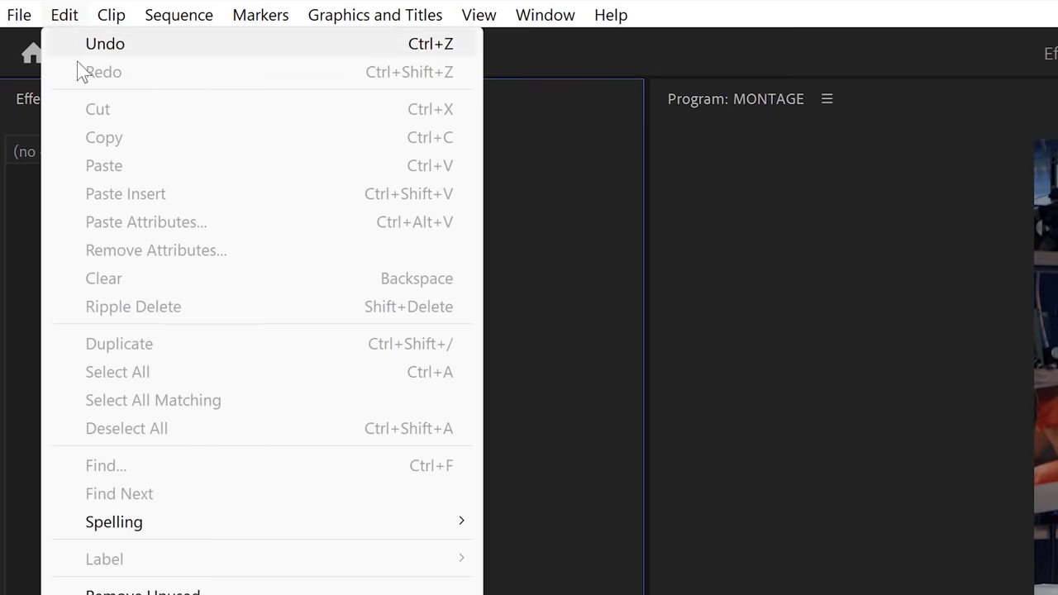
Step: Filter shortcuts by '1 frame', adding N to Step Back 1 Frame and M to Step Forward 1 Frame
left_click(197, 522)
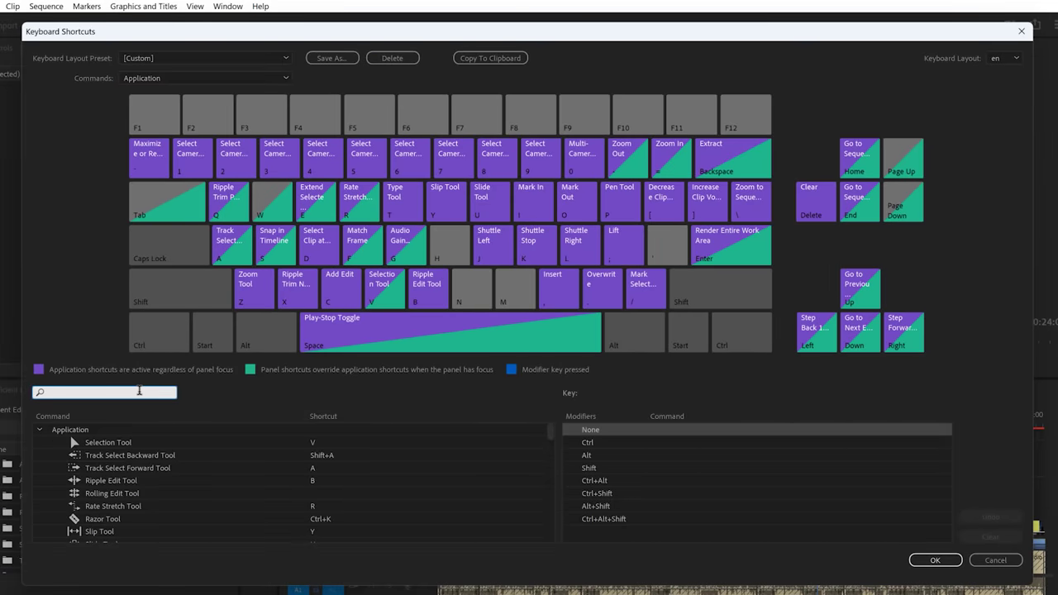
type("1 frame")
left_click_drag(547, 450, 547, 478)
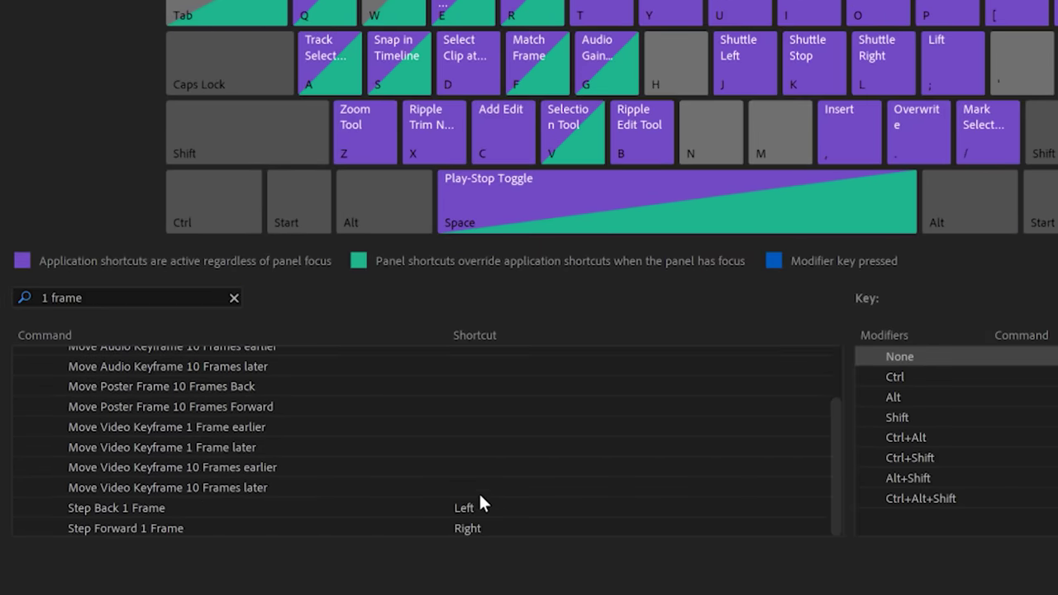
left_click(482, 505)
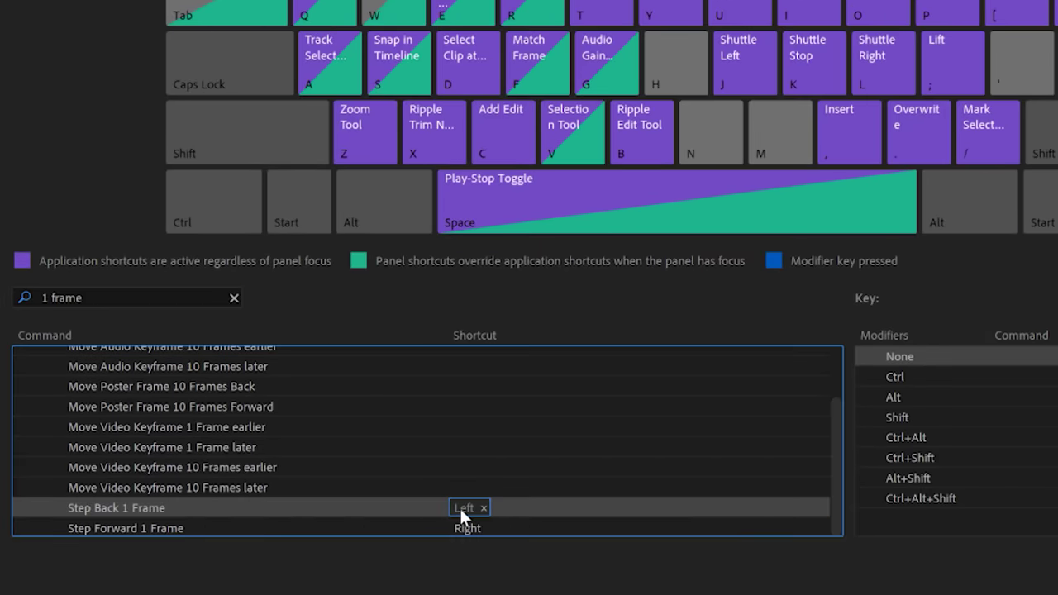
key("n")
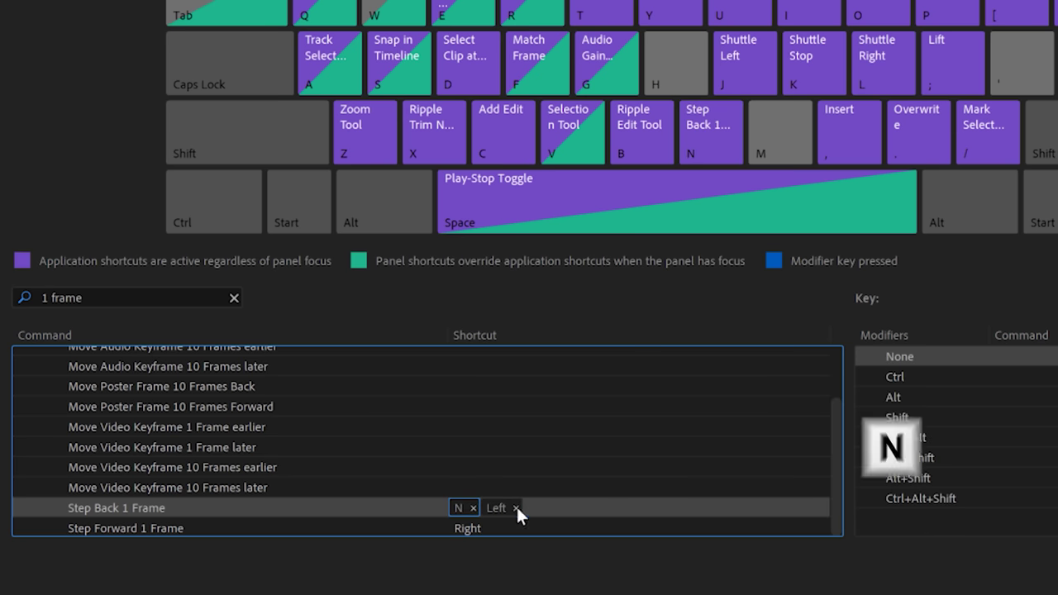
left_click(499, 527)
left_click(506, 528)
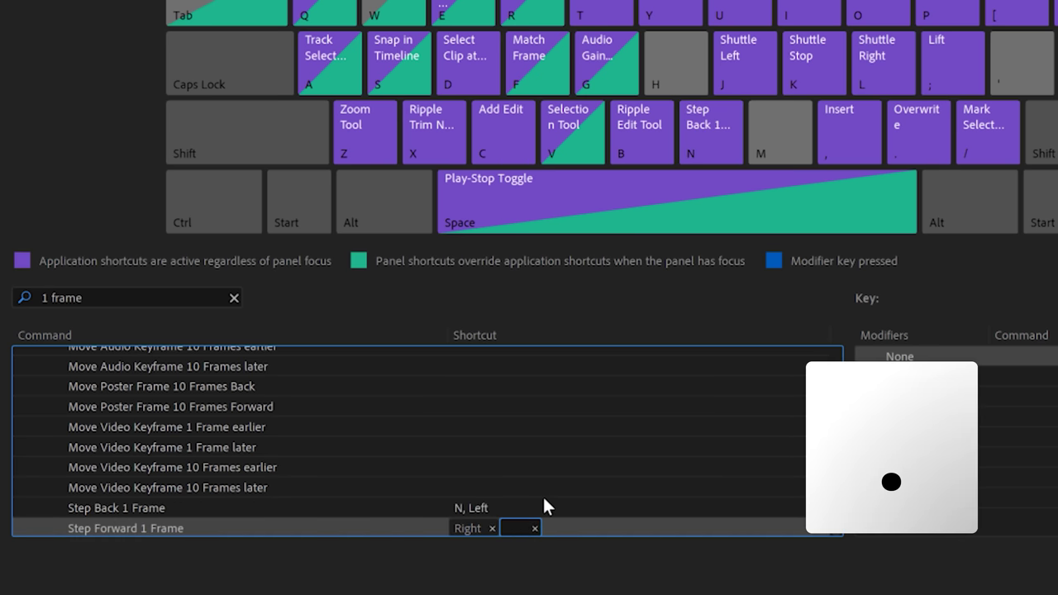
key("m")
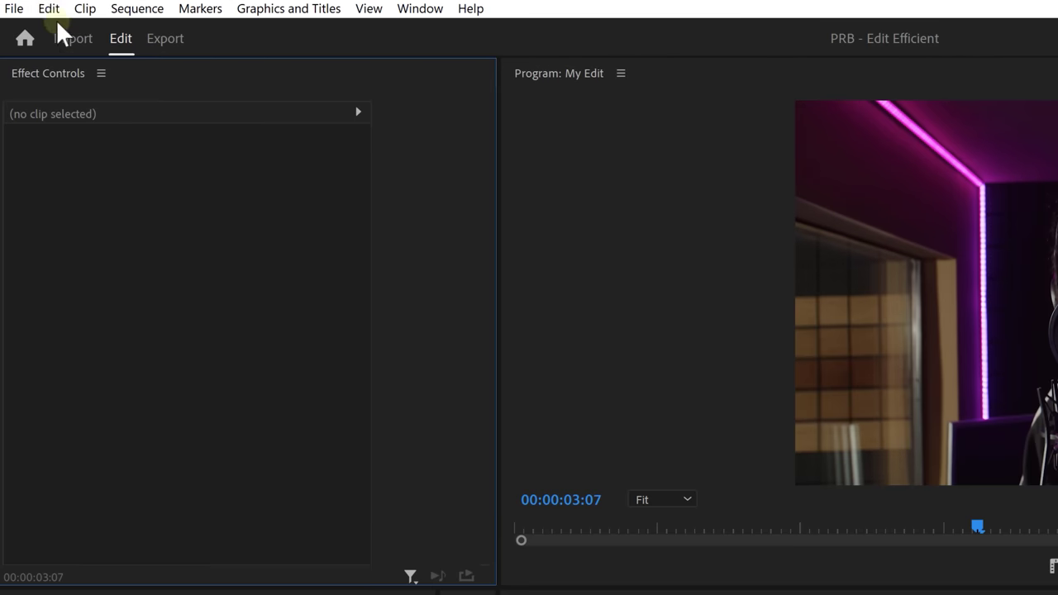
Step: Open Keyboard Shortcuts and check what is assigned to F7, F12 and F1
left_click(50, 10)
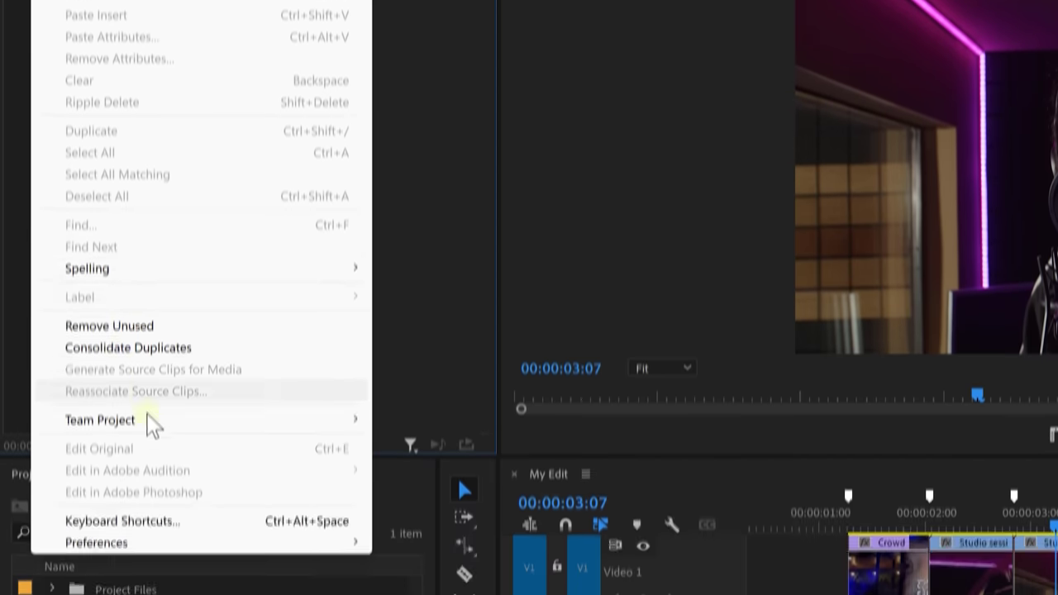
left_click(149, 479)
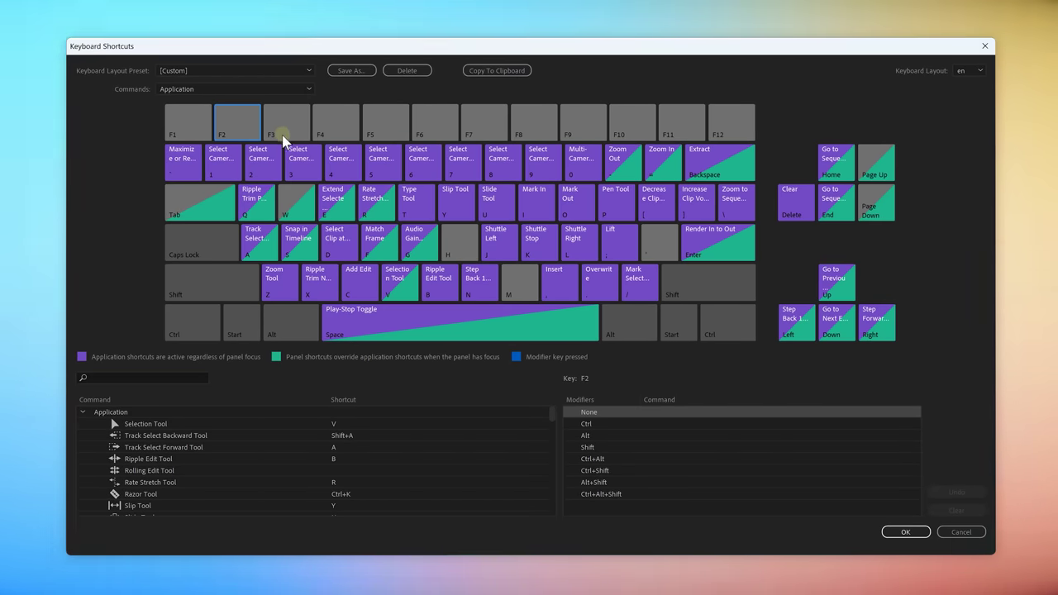
left_click(343, 117)
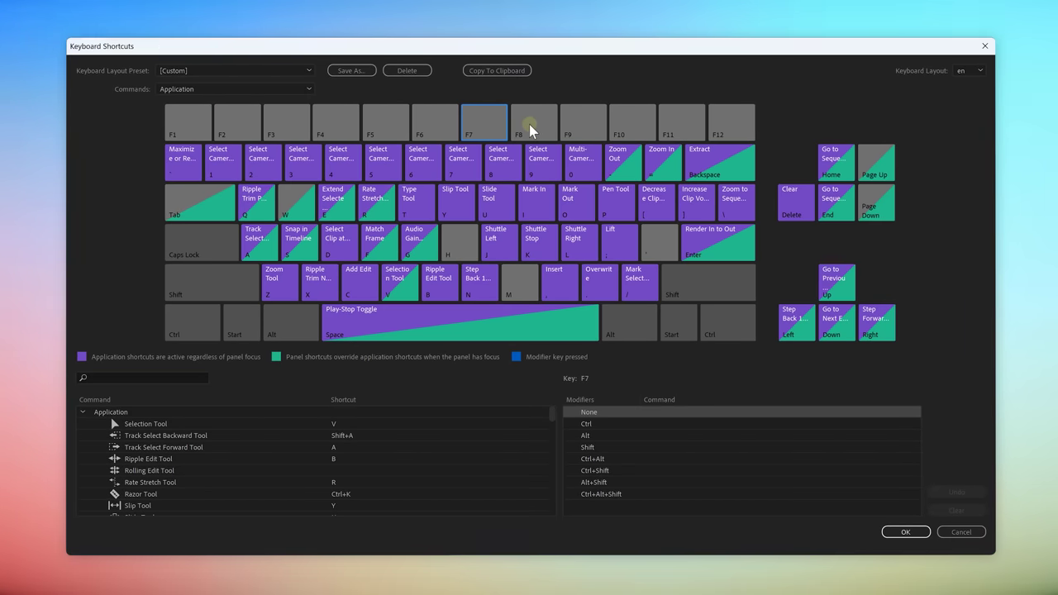
left_click(727, 131)
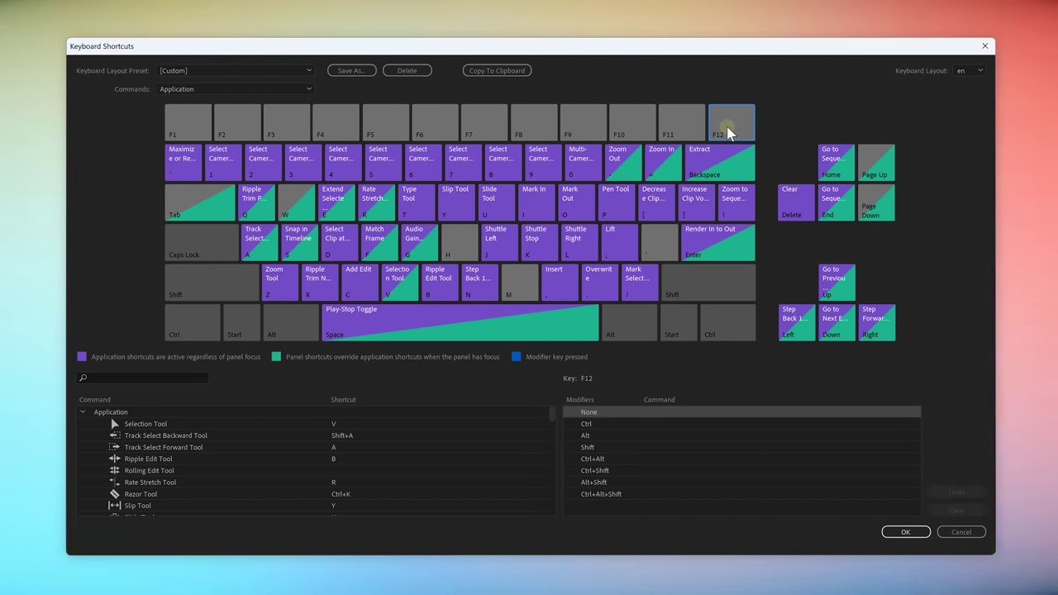
left_click(202, 132)
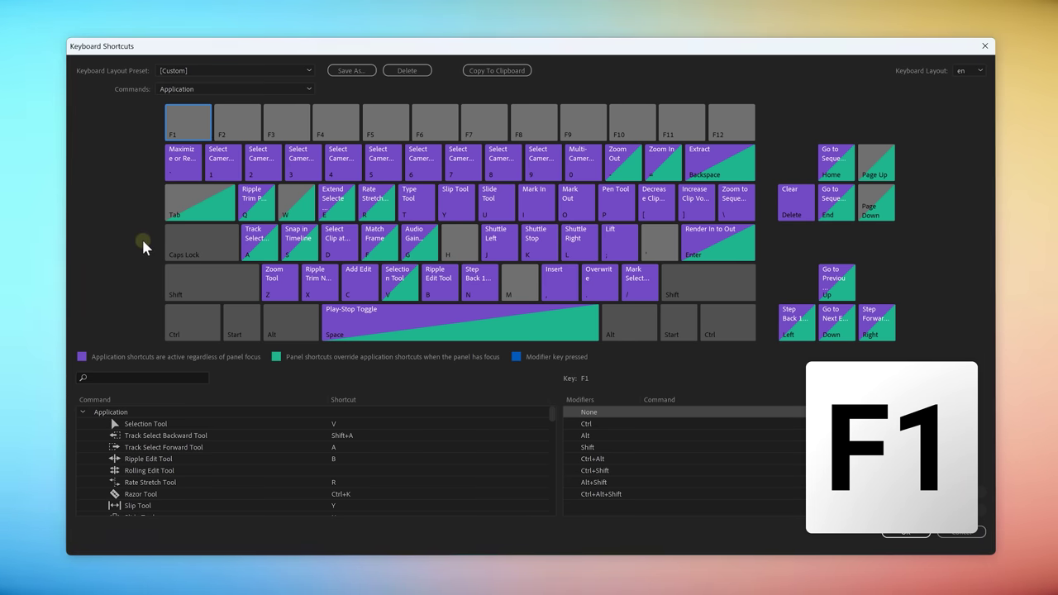
Step: Under 'Temporal Keyframe', assign F1 to Ease Out, F2 to Ease In and F3 to Linear
left_click(119, 378)
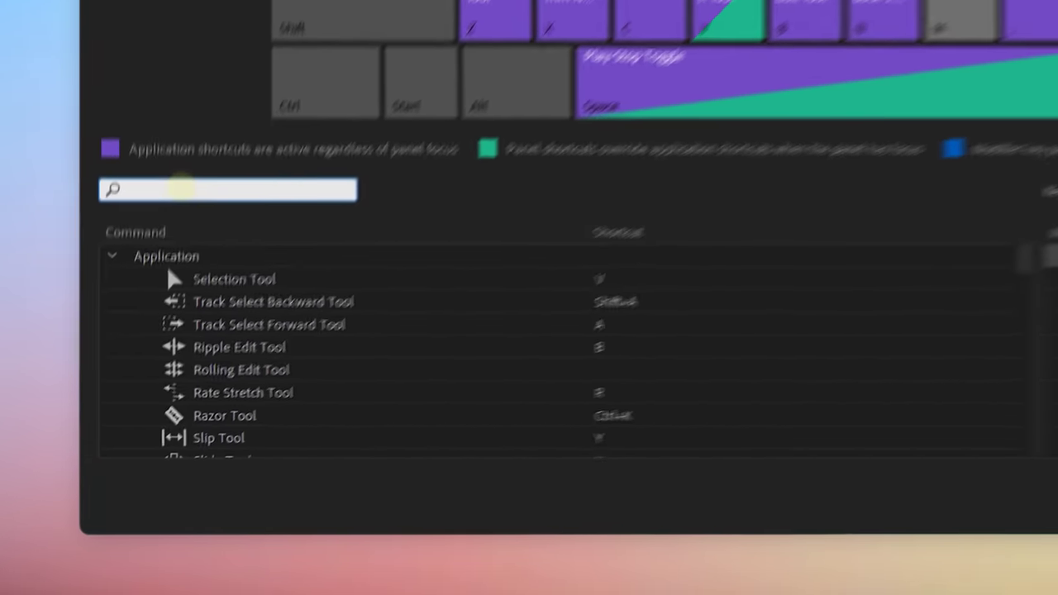
type("Temporal Keyframe")
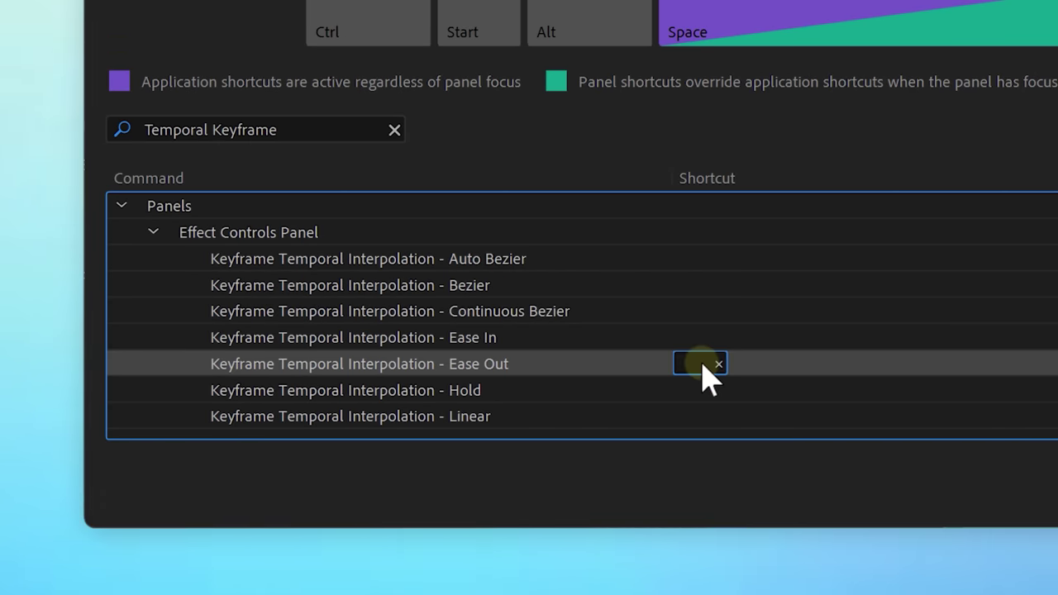
key("F1")
left_click(397, 339)
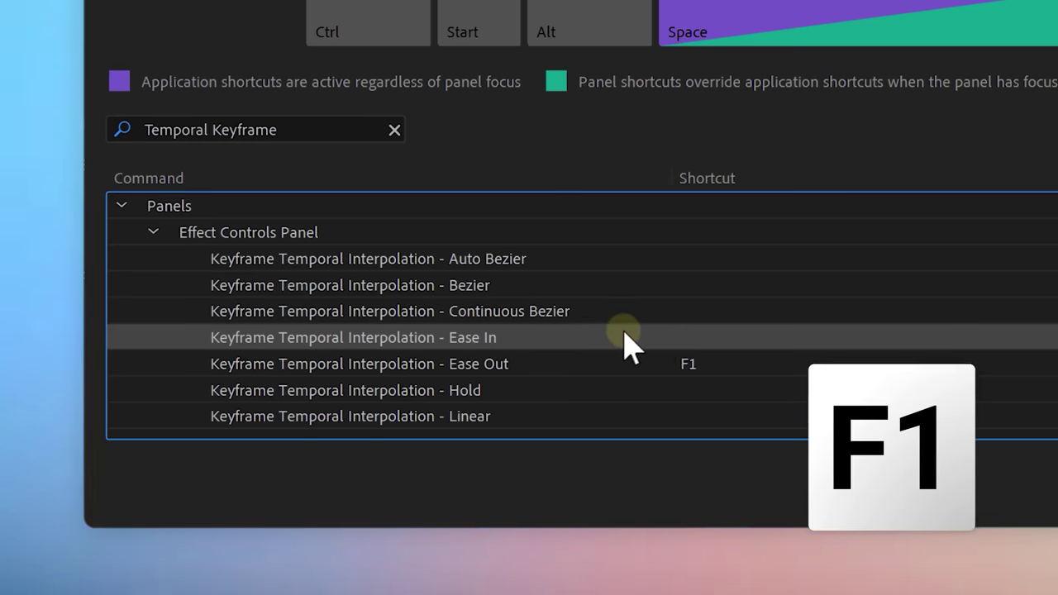
left_click(685, 338)
key("F2")
left_click(488, 417)
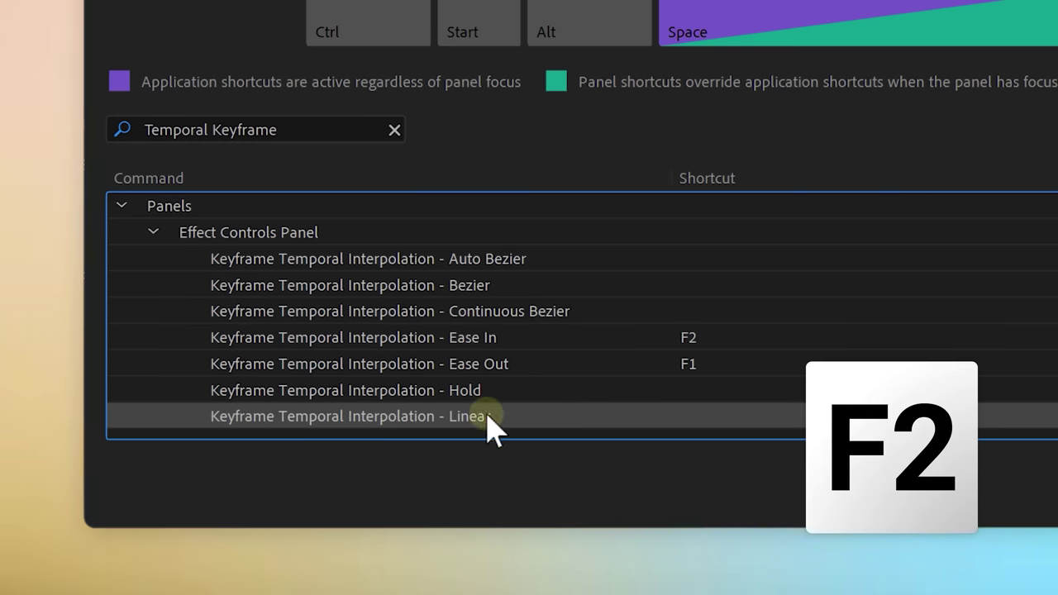
left_click(687, 418)
key("F3")
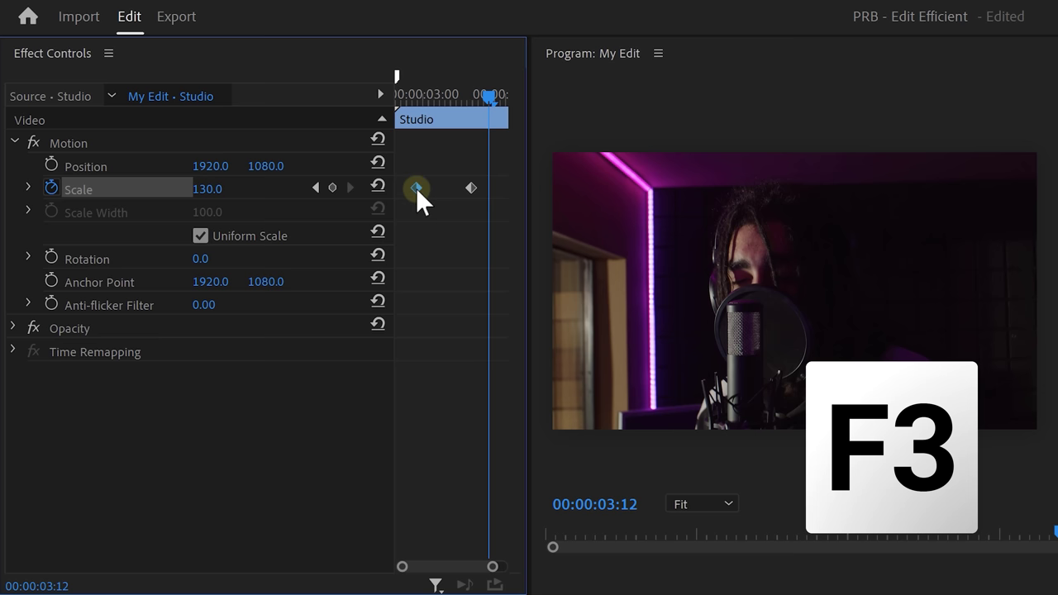
left_click(416, 188)
left_click(469, 188)
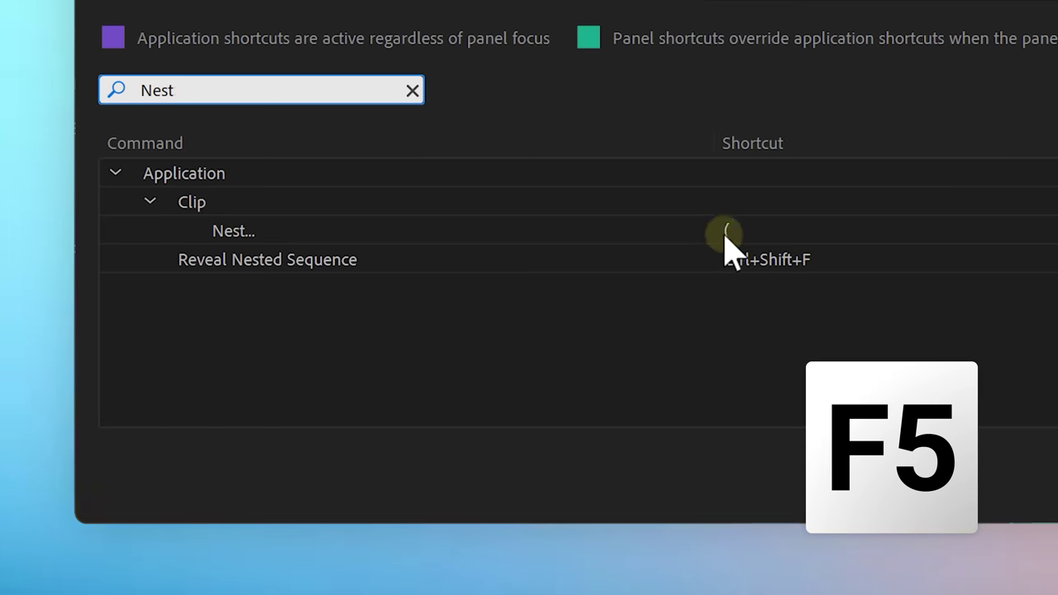
Step: Map Nest to F5 and use it to nest the three Video 1 clips
left_click(728, 231)
key("F5")
left_click_drag(306, 383, 755, 393)
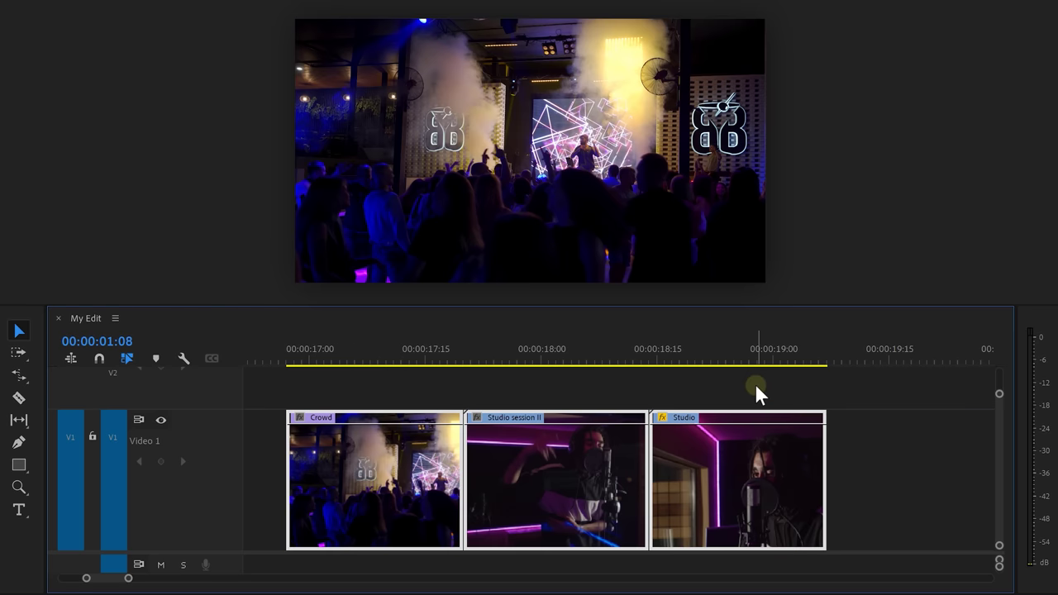
key("F5")
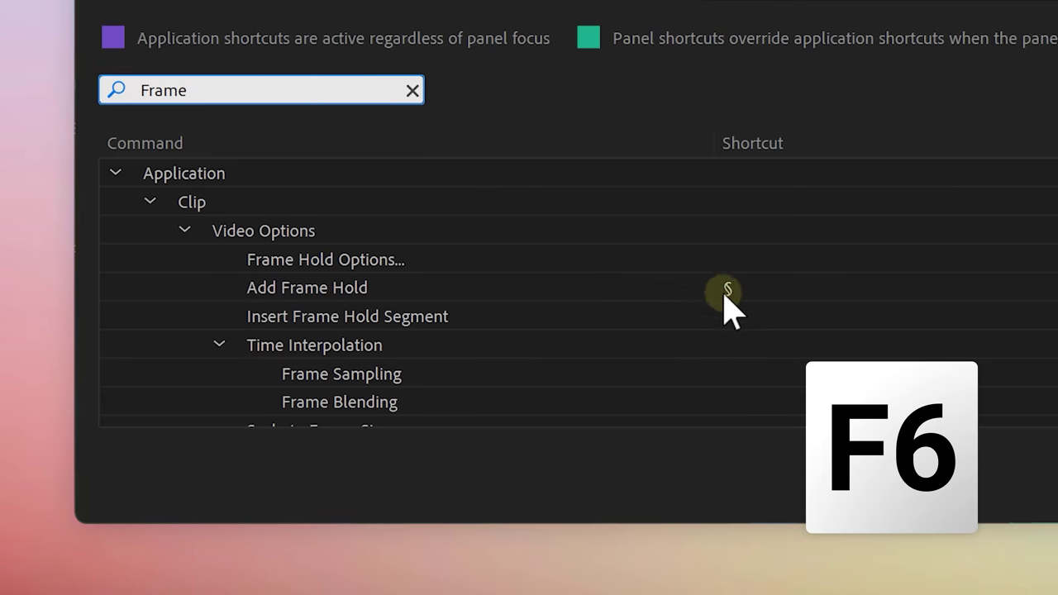
Step: Map Add Frame Hold to F6, freeze the rapper ready clip, and select the red and white marker commands
left_click(725, 289)
key("F6")
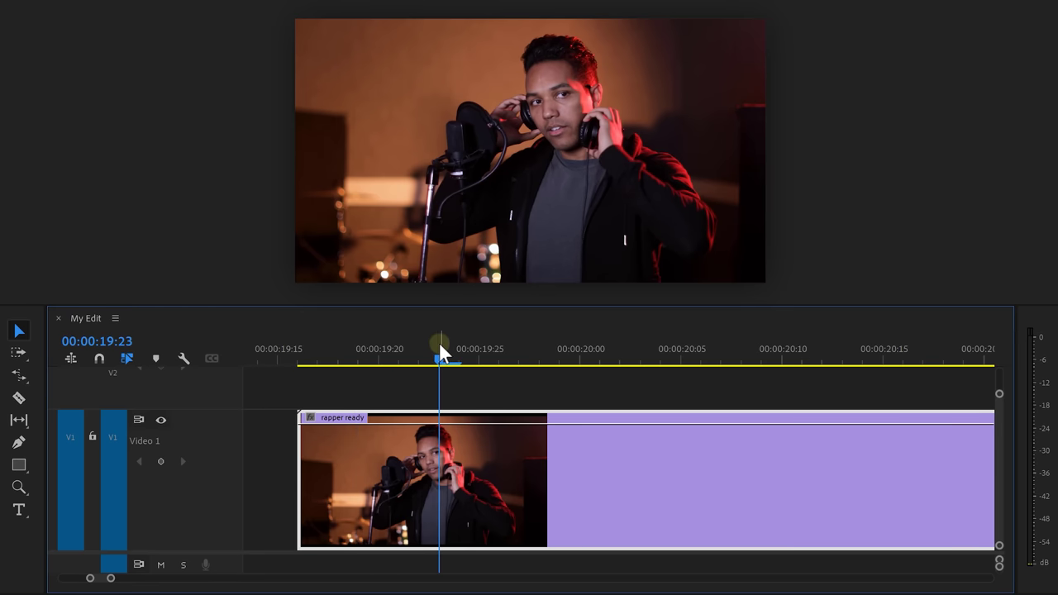
key("F6")
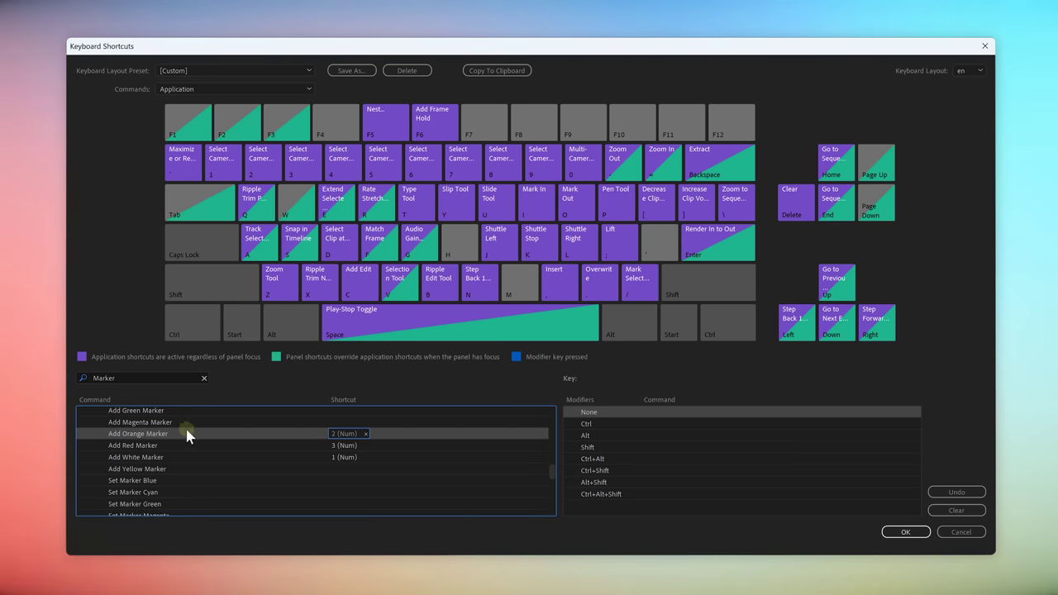
left_click(181, 446)
left_click(179, 455)
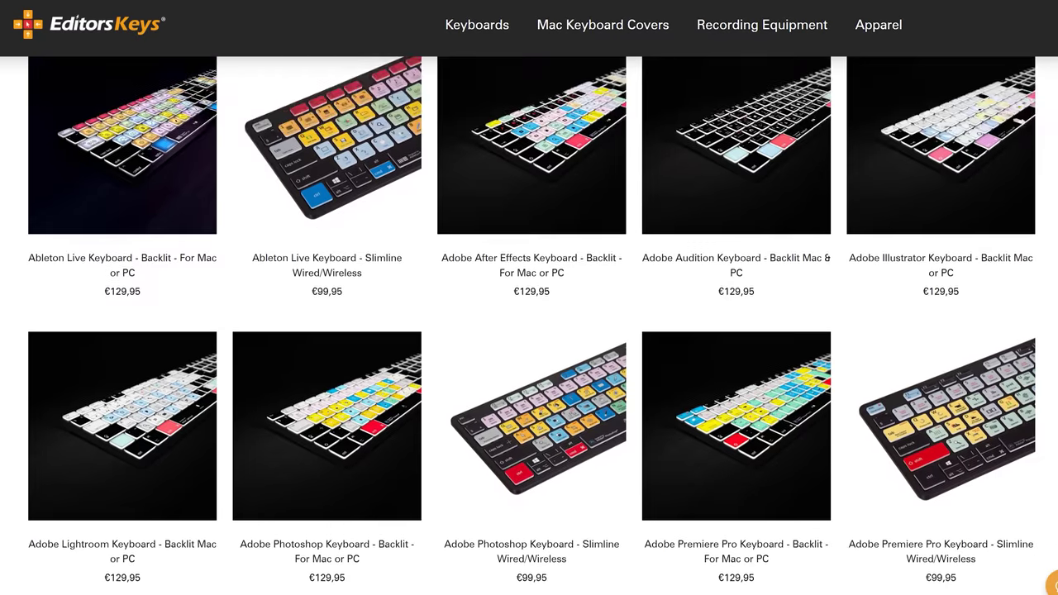
Step: Scroll down through the Editors Keys keyboard products
scroll(532, 326, "down", 5)
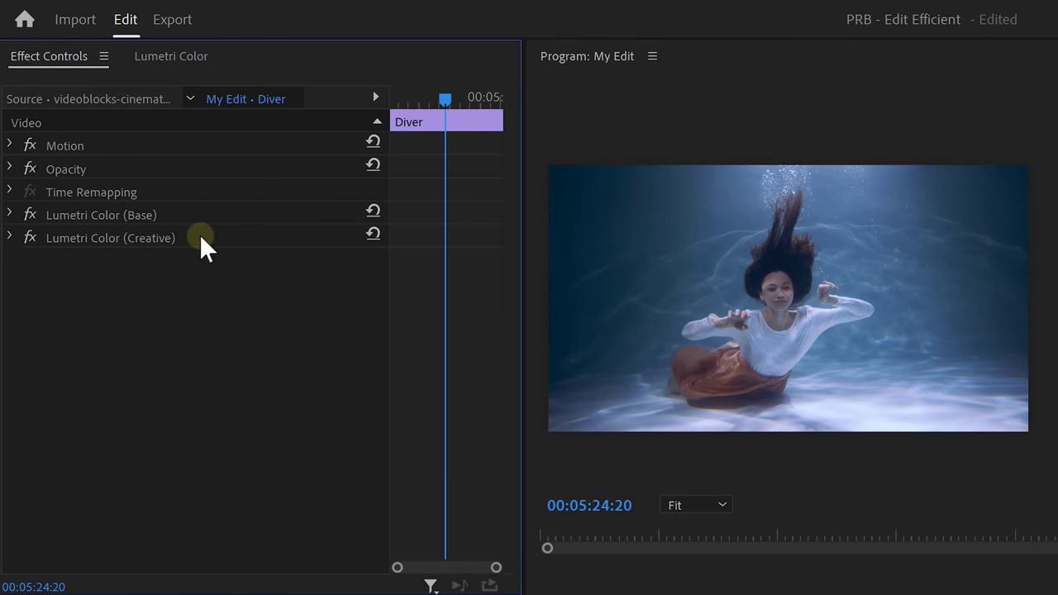
Step: Duplicate the Diver clip, delete both Lumetri Color effects from the copy, and show Color Wheels & Match
left_click(199, 233)
left_click(190, 213, "shift")
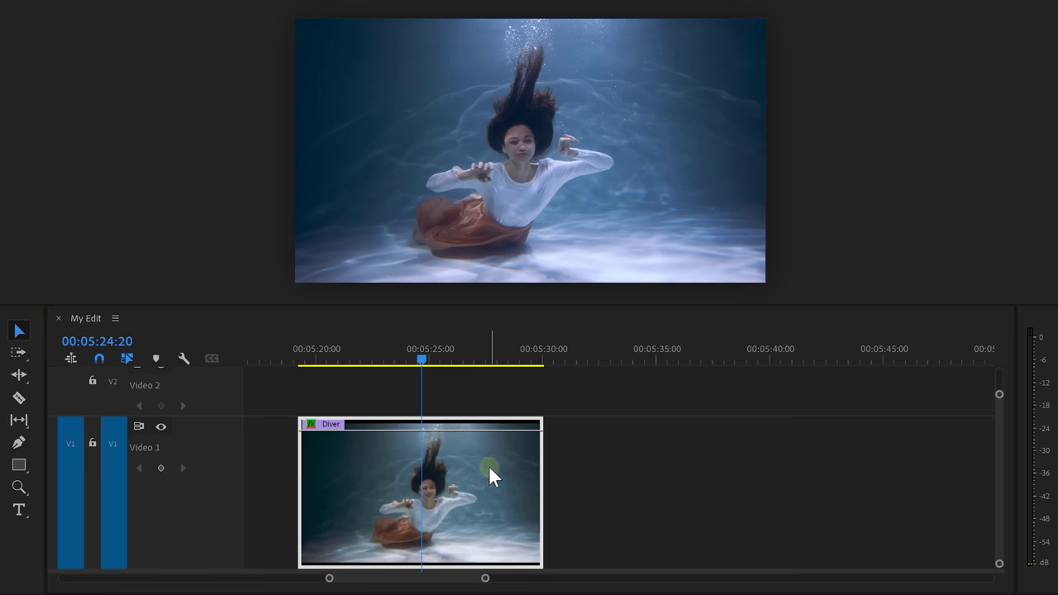
left_click_drag(488, 465, 779, 484)
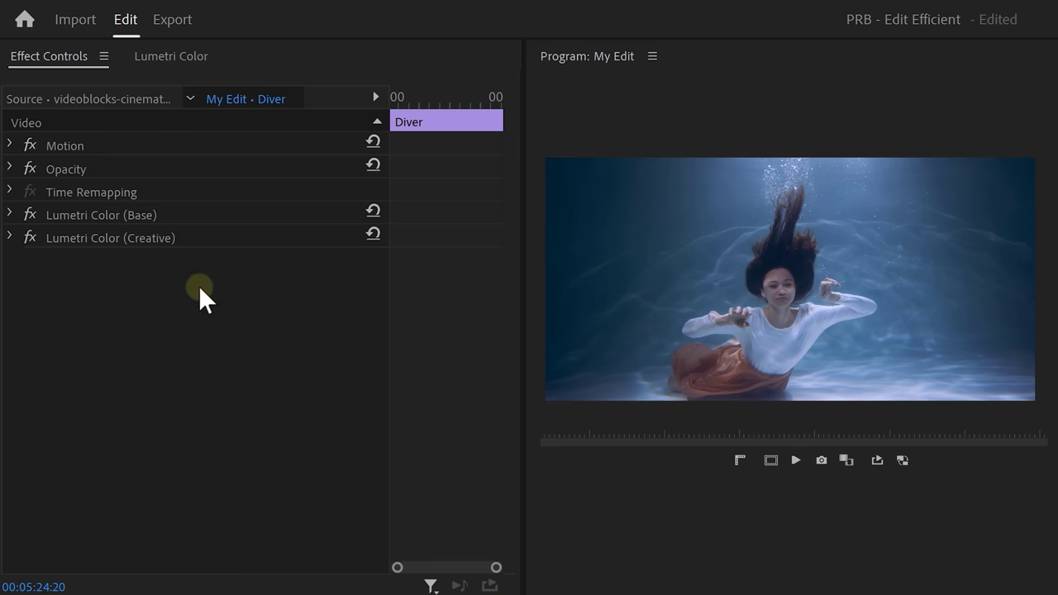
left_click(176, 236)
key("Delete")
left_click(175, 214)
key("Delete")
left_click(171, 56)
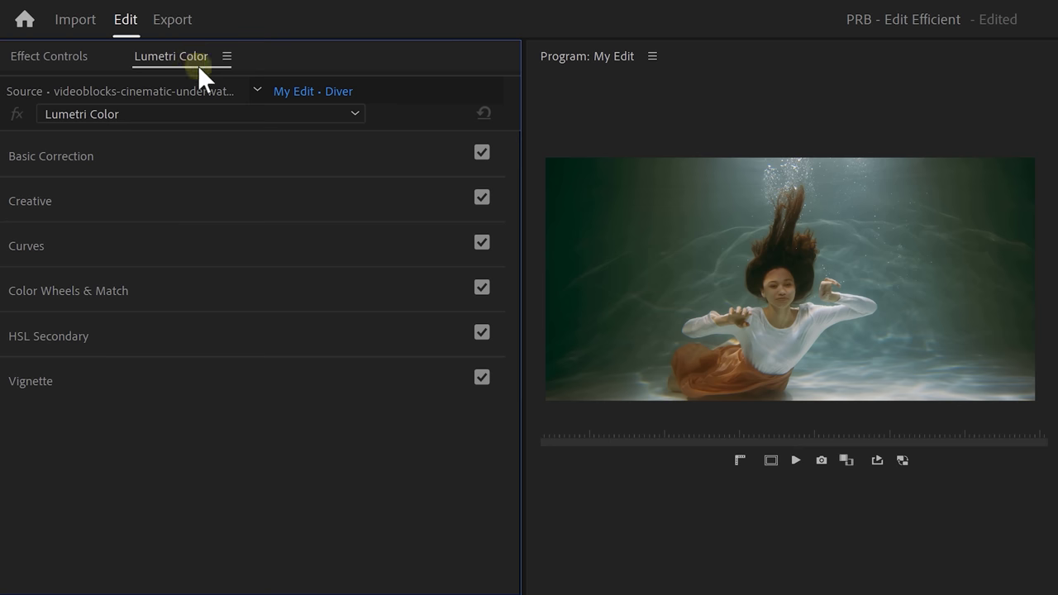
left_click(265, 290)
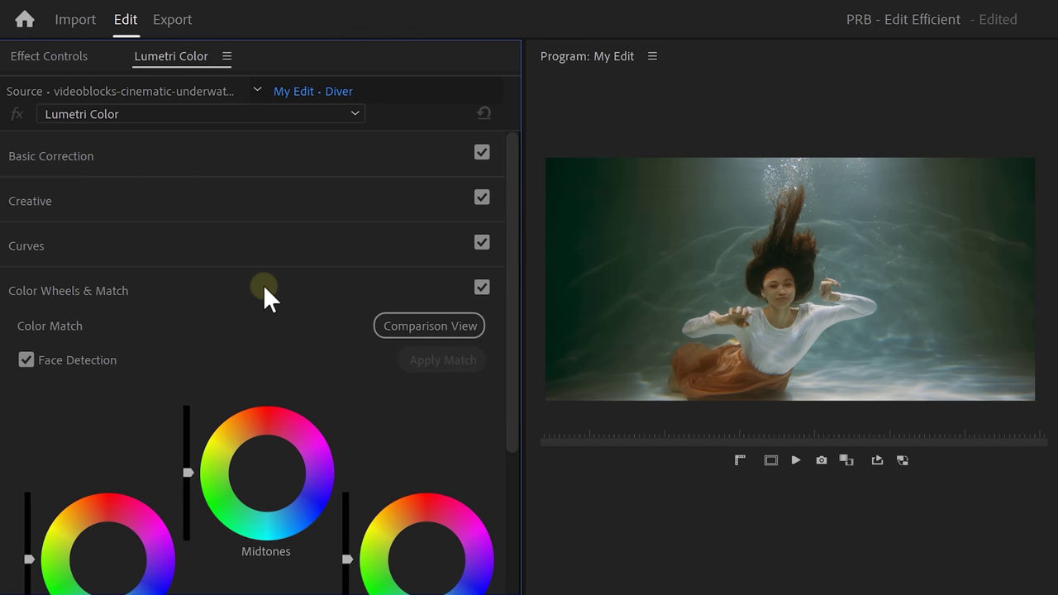
Step: In Comparison View pick the reference frame, apply the match, and select the new Lumetri Color effect
left_click(413, 335)
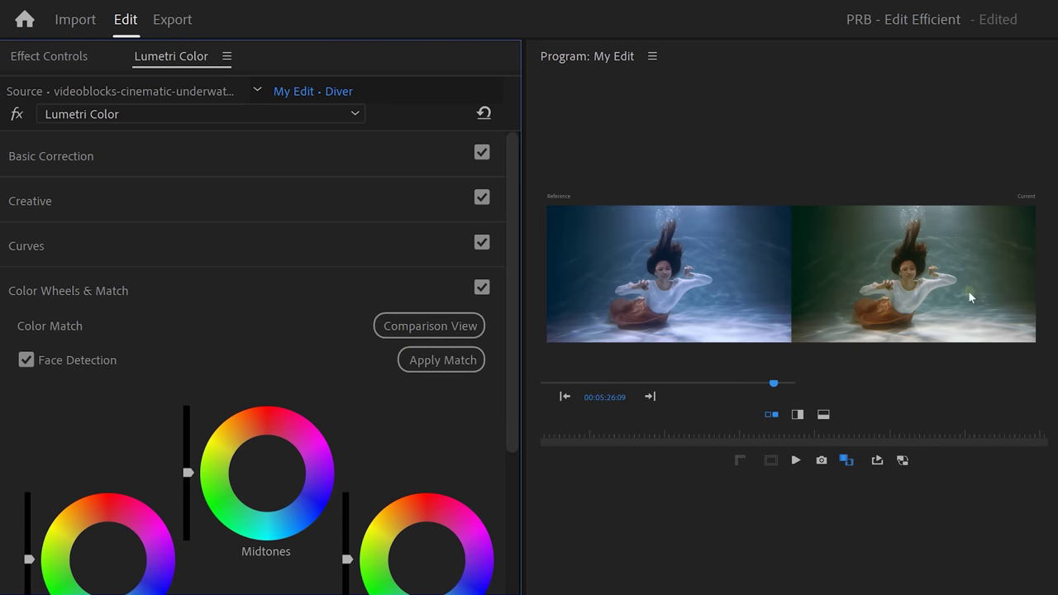
left_click(775, 385)
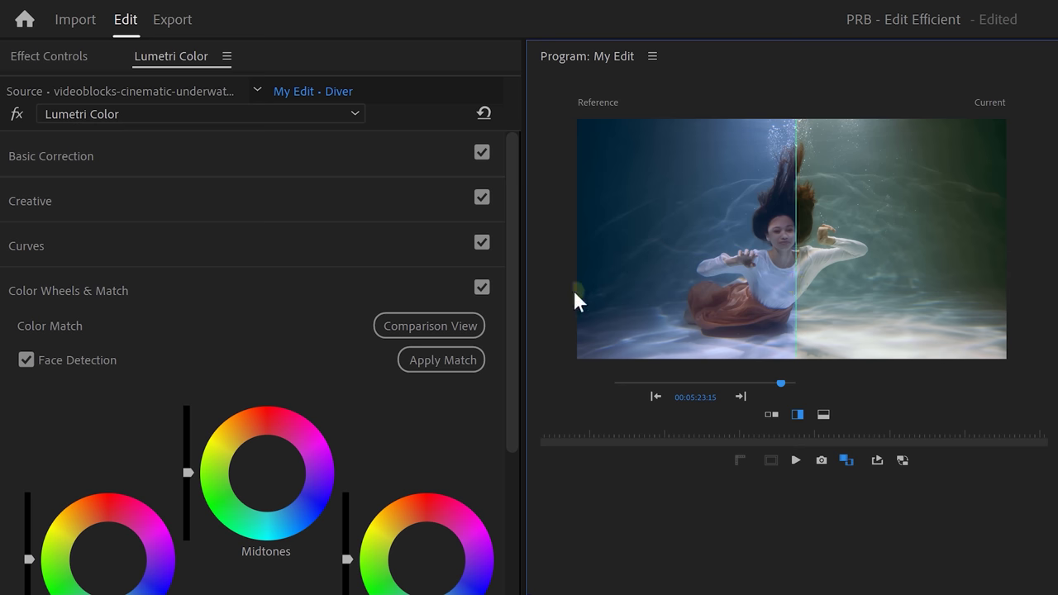
left_click(442, 360)
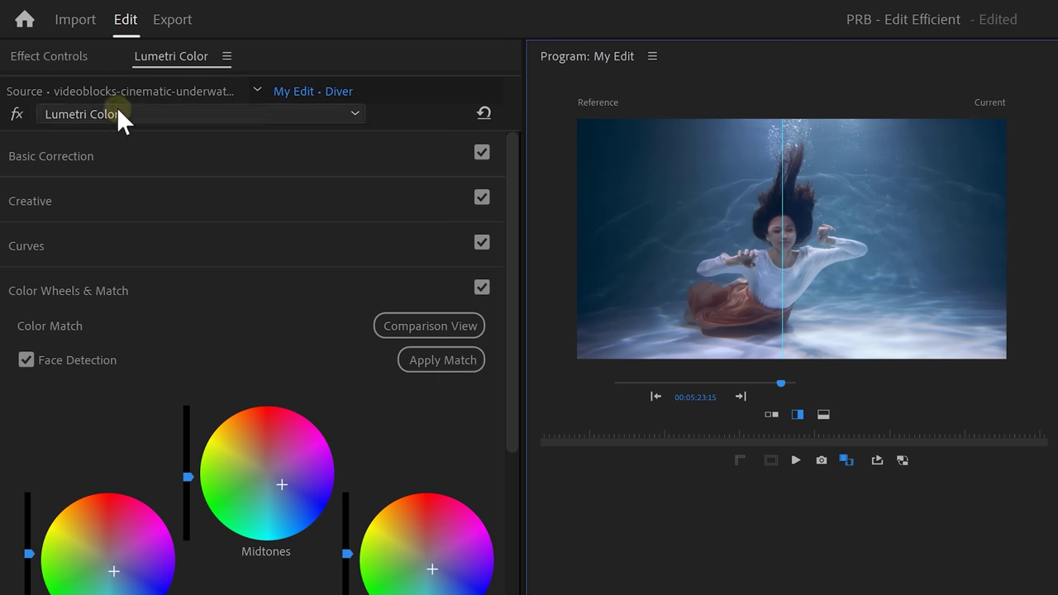
left_click(72, 55)
left_click(73, 215)
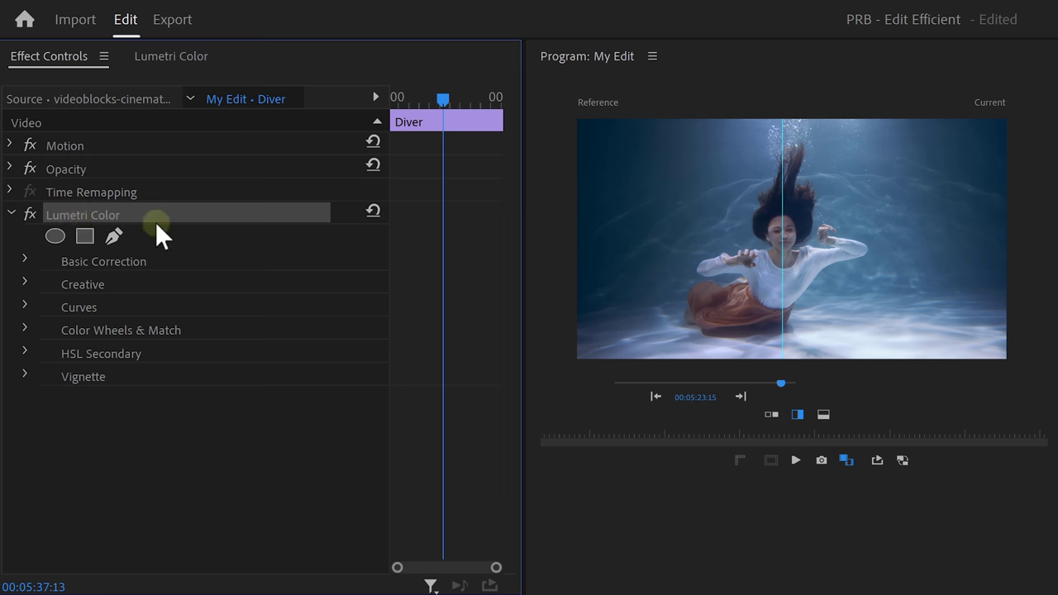
Step: Export the match as a .cube LUT and apply it as the My Lut Creative look
left_click(205, 57)
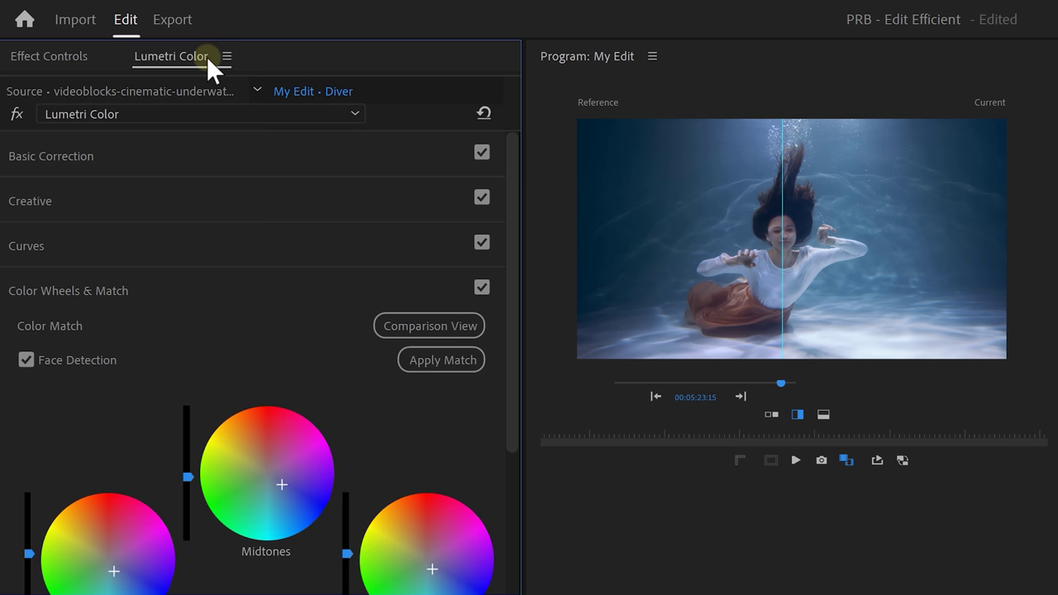
left_click(226, 56)
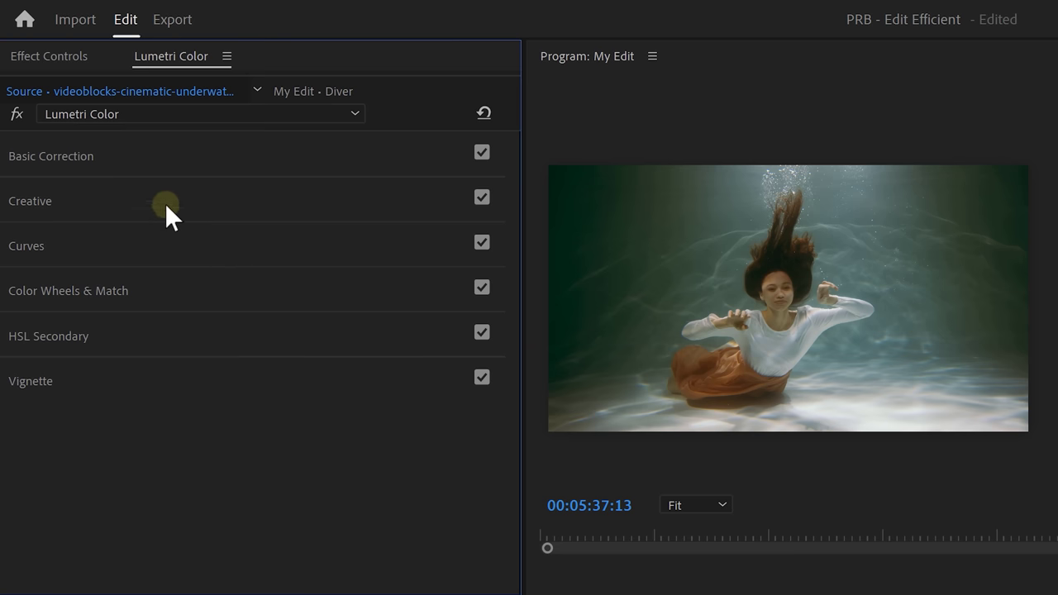
left_click(163, 201)
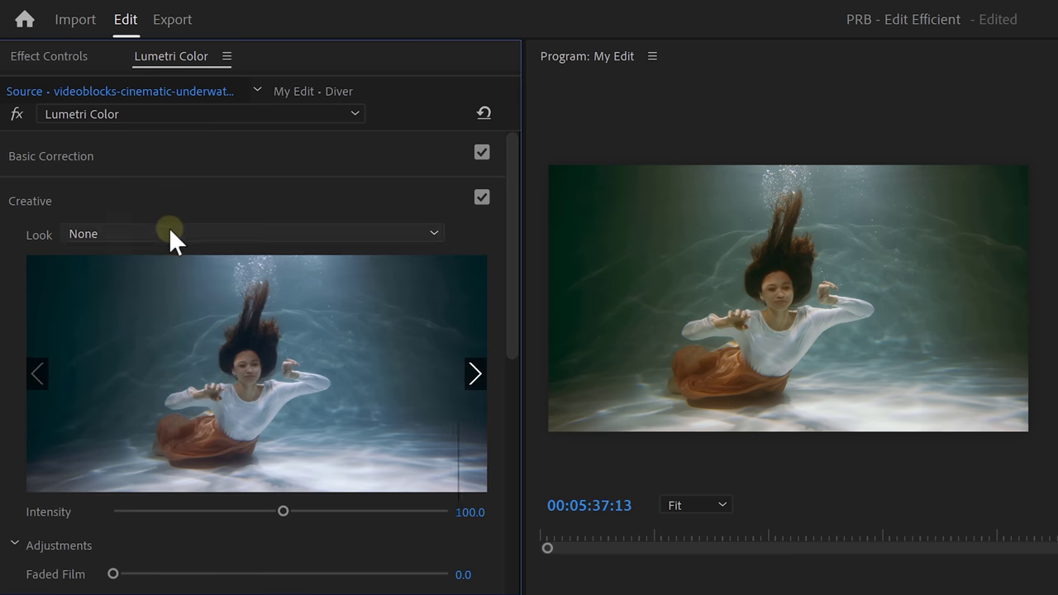
left_click(169, 233)
left_click(127, 277)
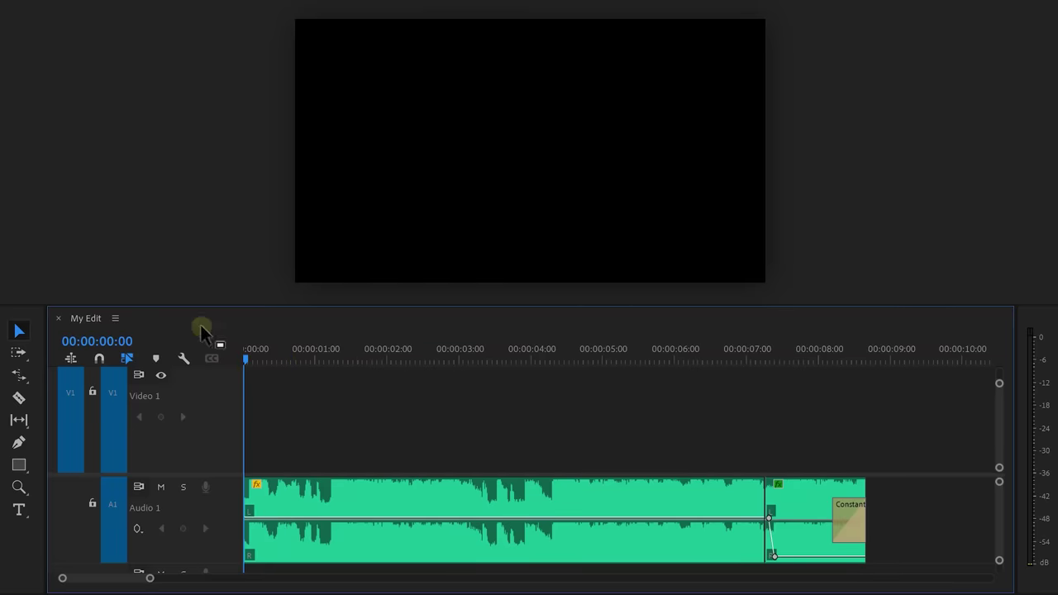
Step: Play My Edit from the start and drop a marker on the beat
key("space")
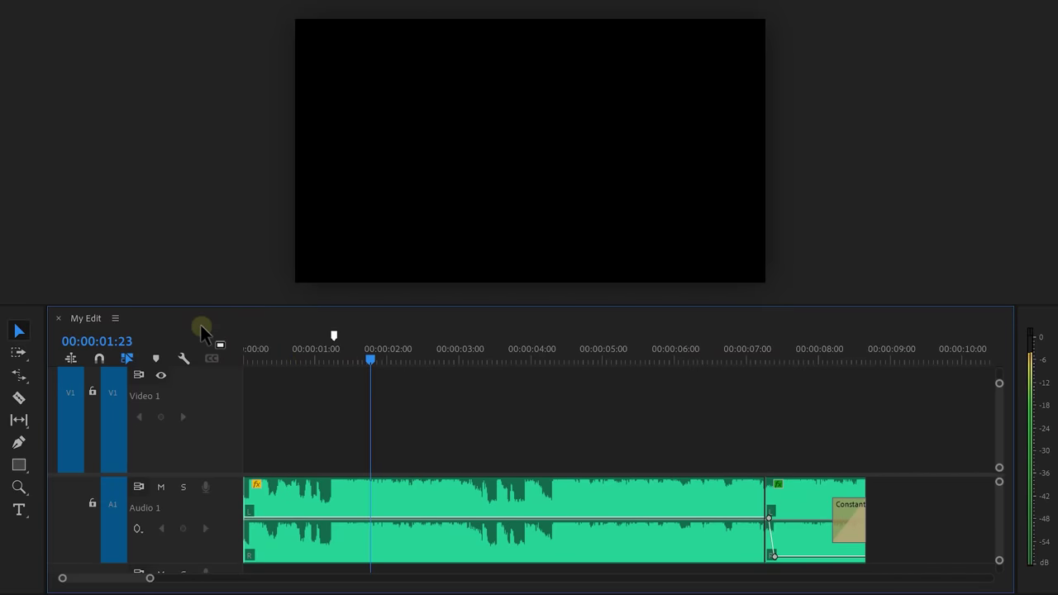
key("m")
key("m")
key("m")
key("m")
key("m")
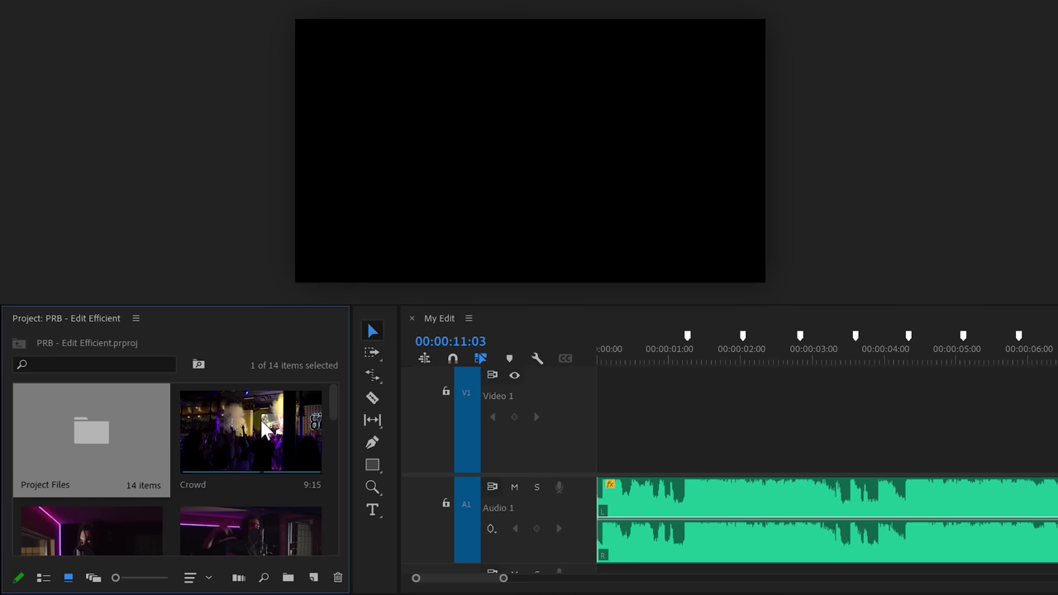
Step: Mark an In point on the Crowd clip, then automate the footage clips at Unnumbered Markers
left_click(256, 430)
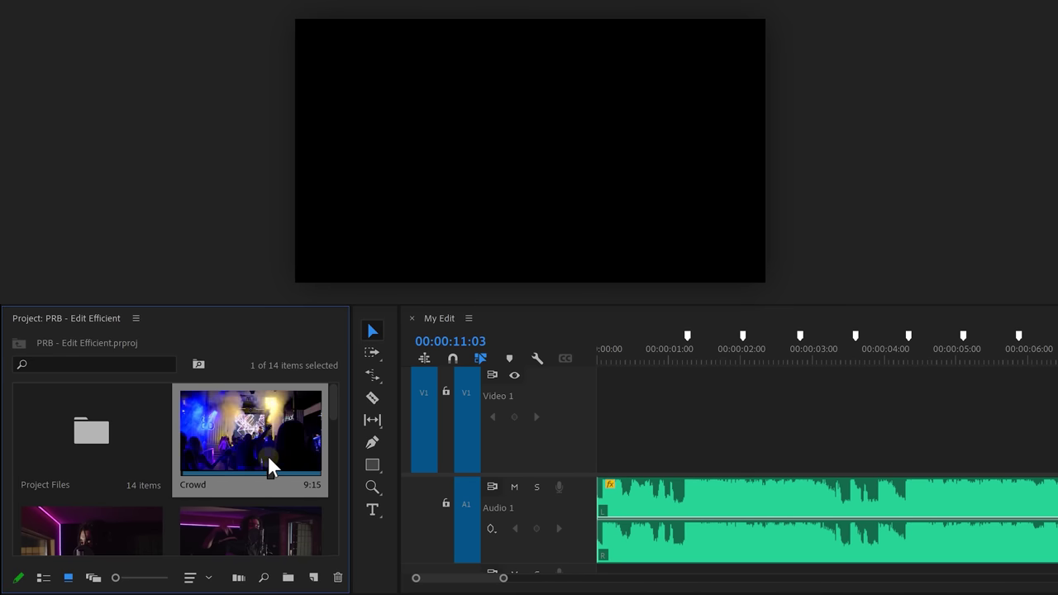
key("i")
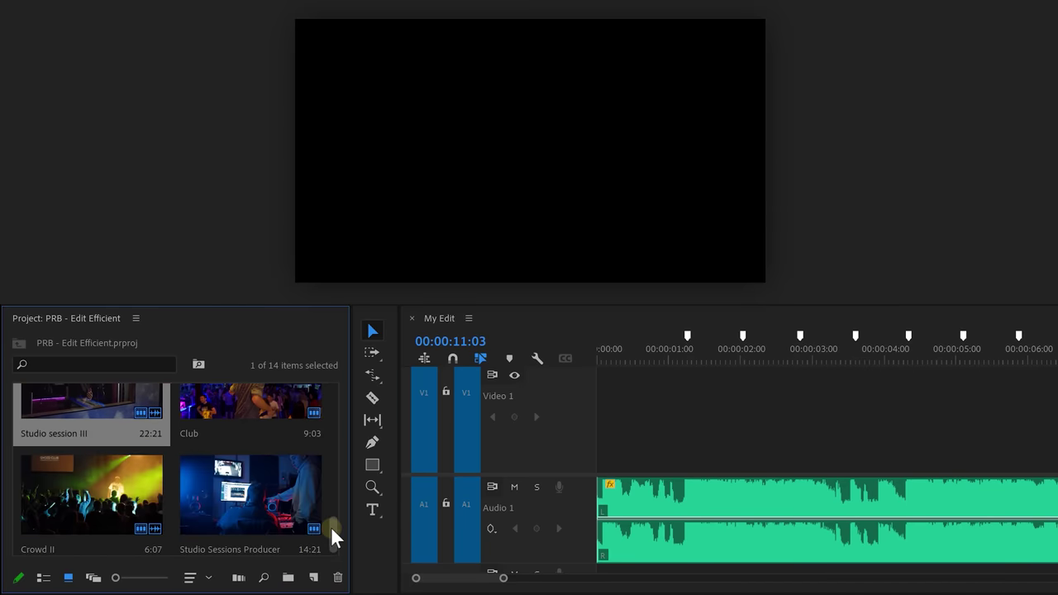
left_click(327, 526, "shift")
left_click(238, 577)
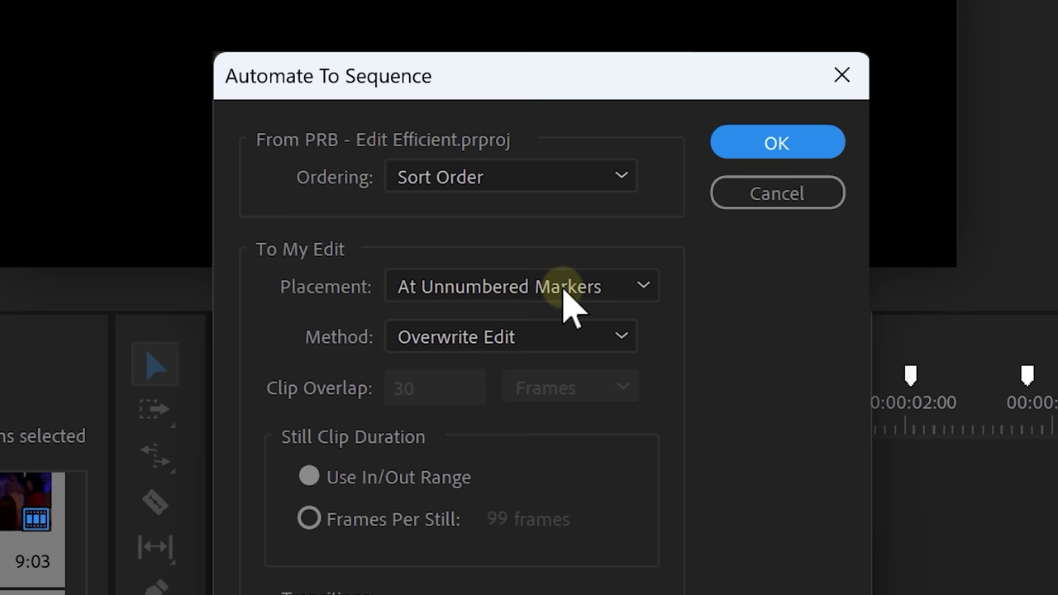
Step: Confirm Automate To Sequence to place the clips on Video 1 at the unnumbered markers
left_click(762, 149)
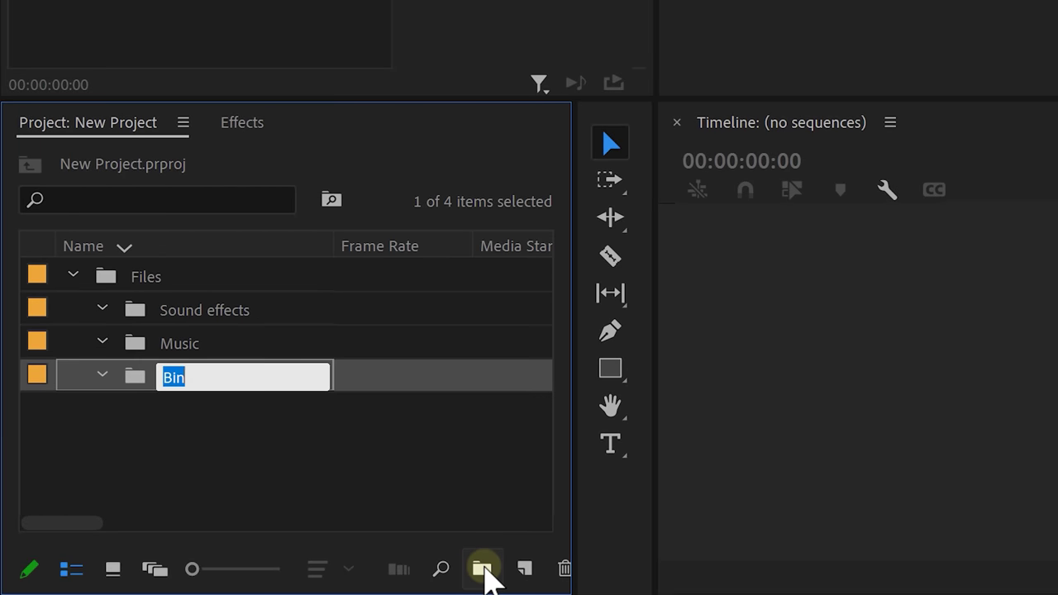
Step: Add nested bins named Assets, Rushes and Pictures to the project
type("Assets")
left_click(481, 569)
type("Rushes")
left_click(481, 568)
type("Pictures")
left_click(481, 569)
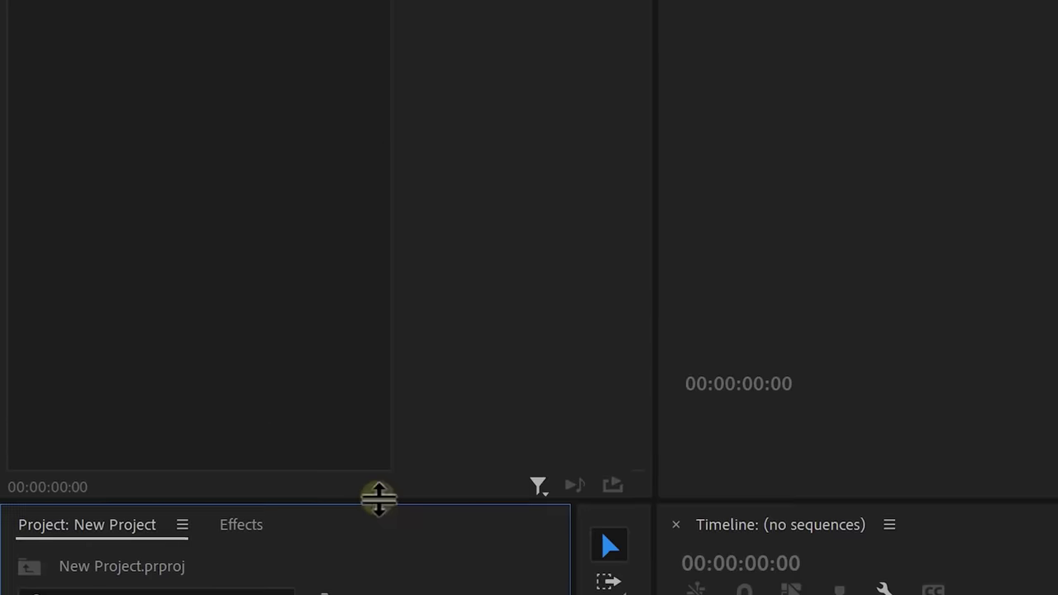
Step: Save the project as a template named PRB
left_click(22, 16)
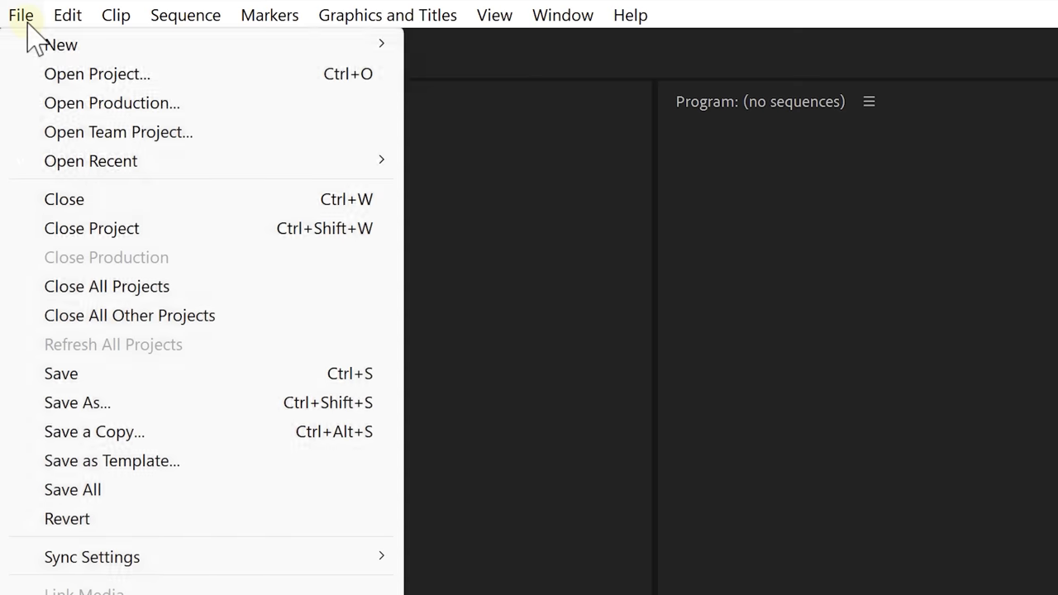
left_click(195, 467)
type("PRB")
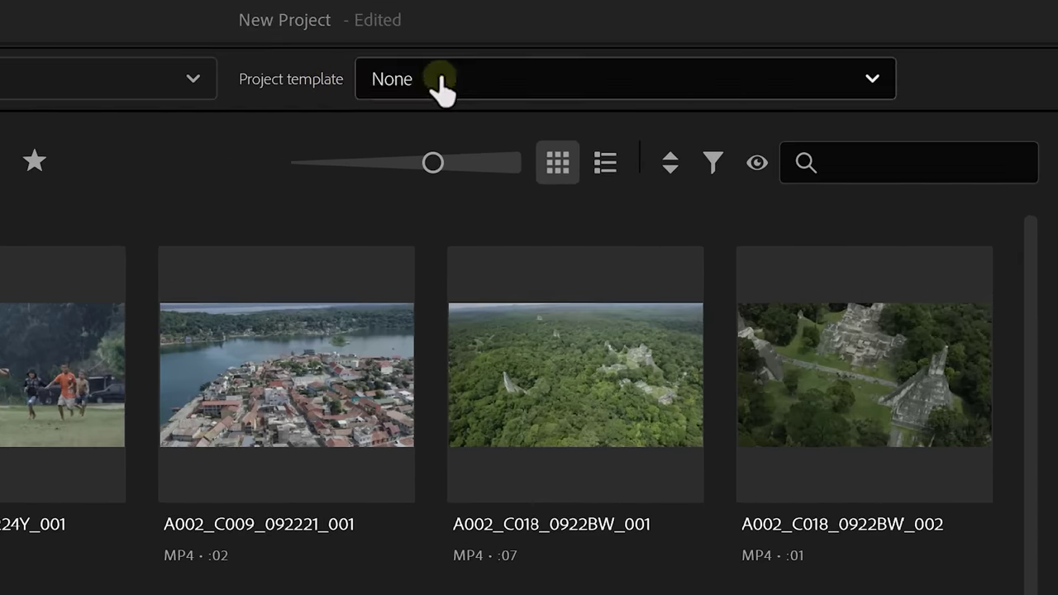
Step: Open the Project template list on the New Project screen to choose the PRB template
left_click(442, 85)
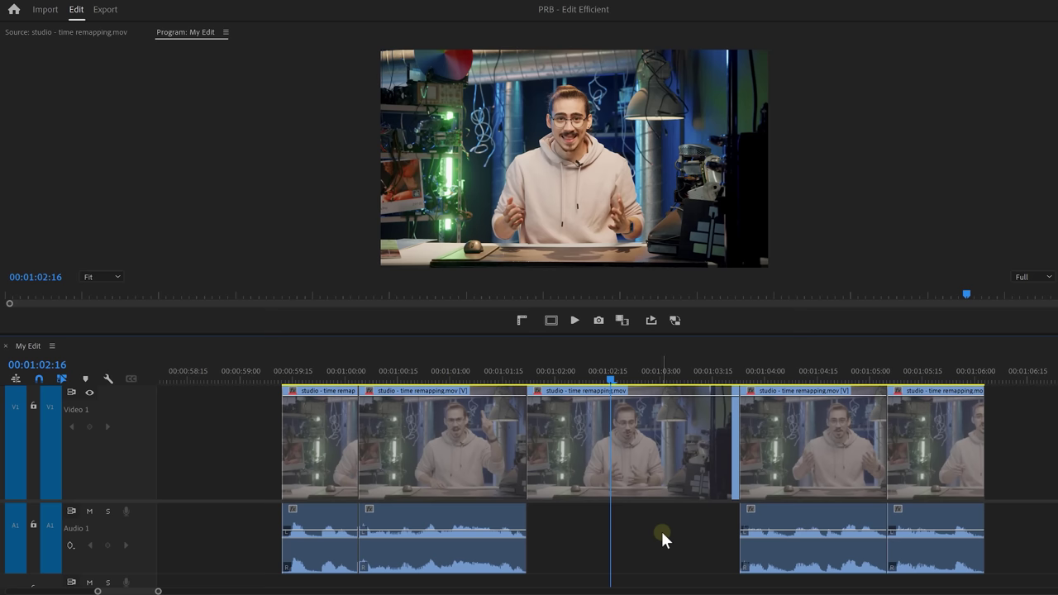
Step: Match Frame the middle Video 1 clip to load its source, studio - time remapping.mov
left_click(670, 465)
key("f")
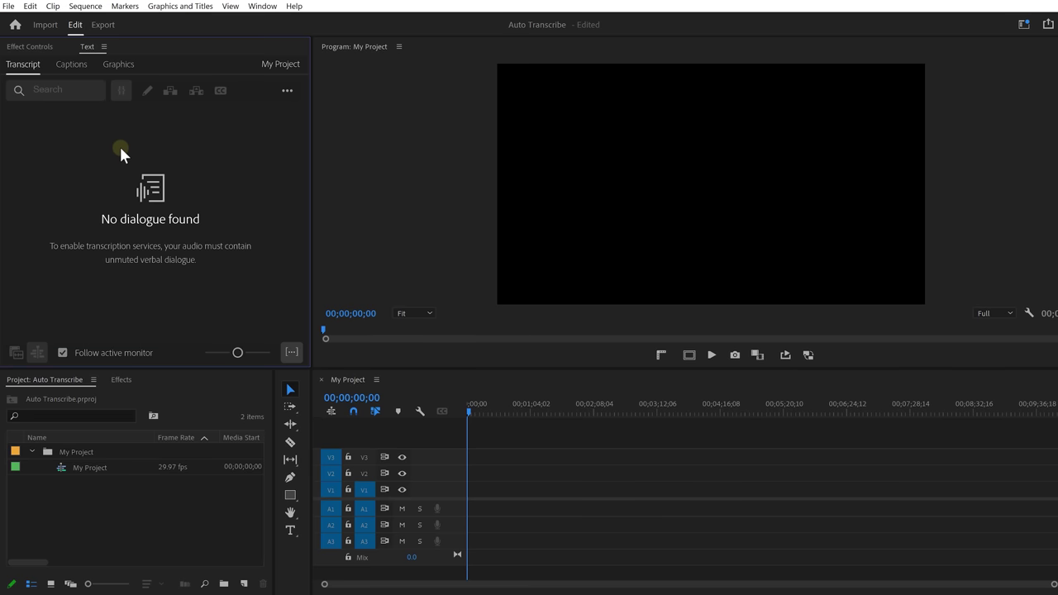
Step: Enable auto-transcription of all imported clips in Transcription preferences, then import Studio Tymon.mov
left_click(31, 7)
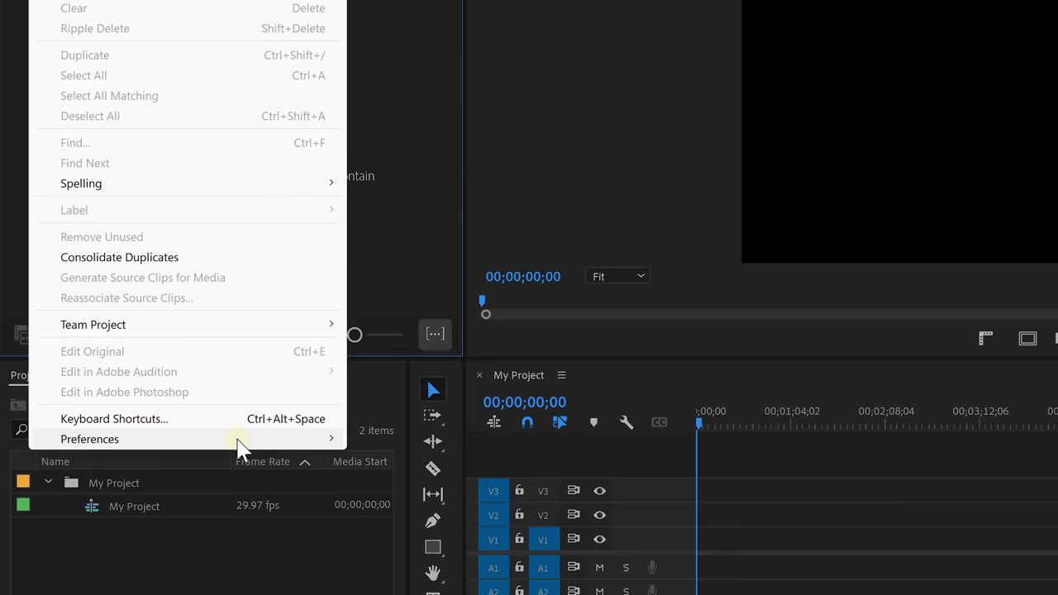
mouse_move(300, 594)
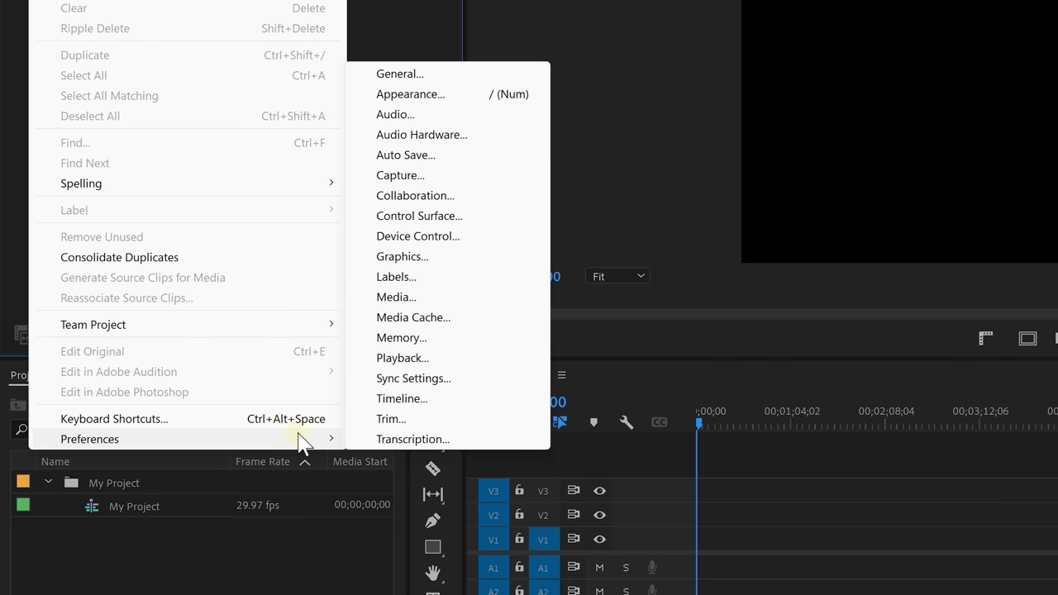
left_click(451, 439)
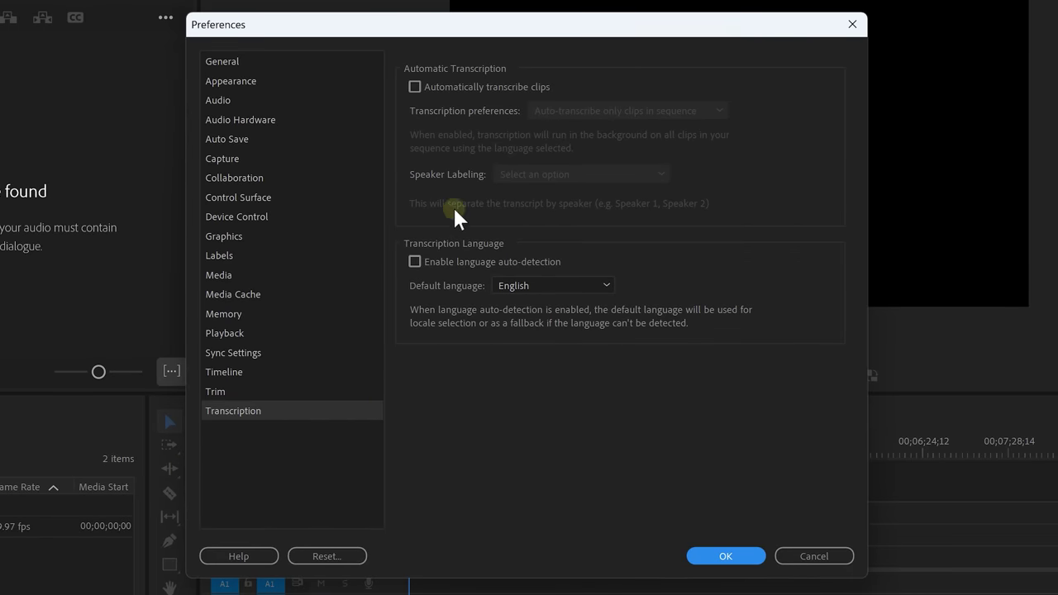
left_click(464, 90)
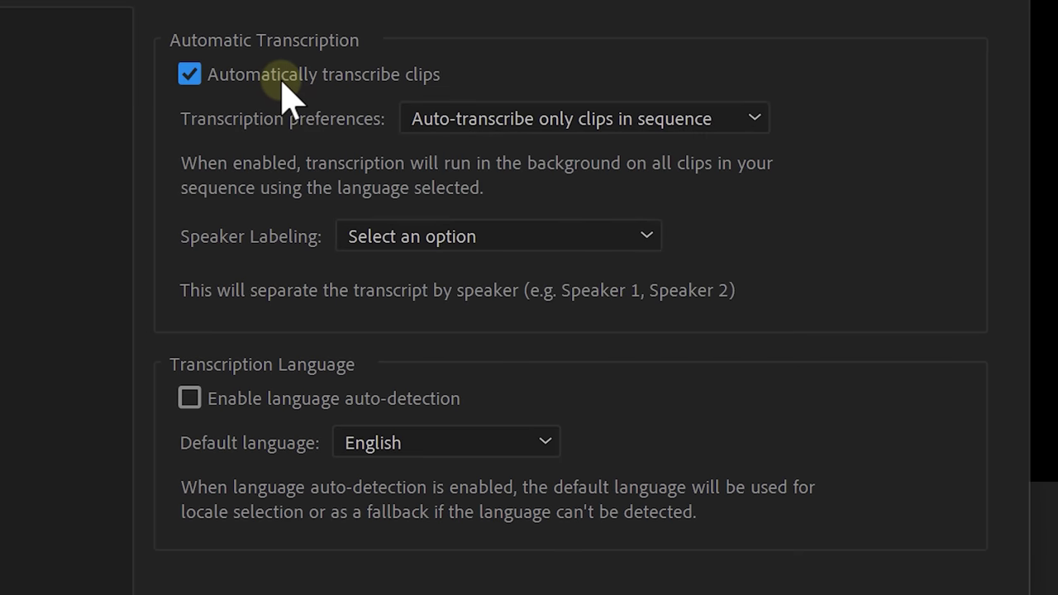
left_click(731, 120)
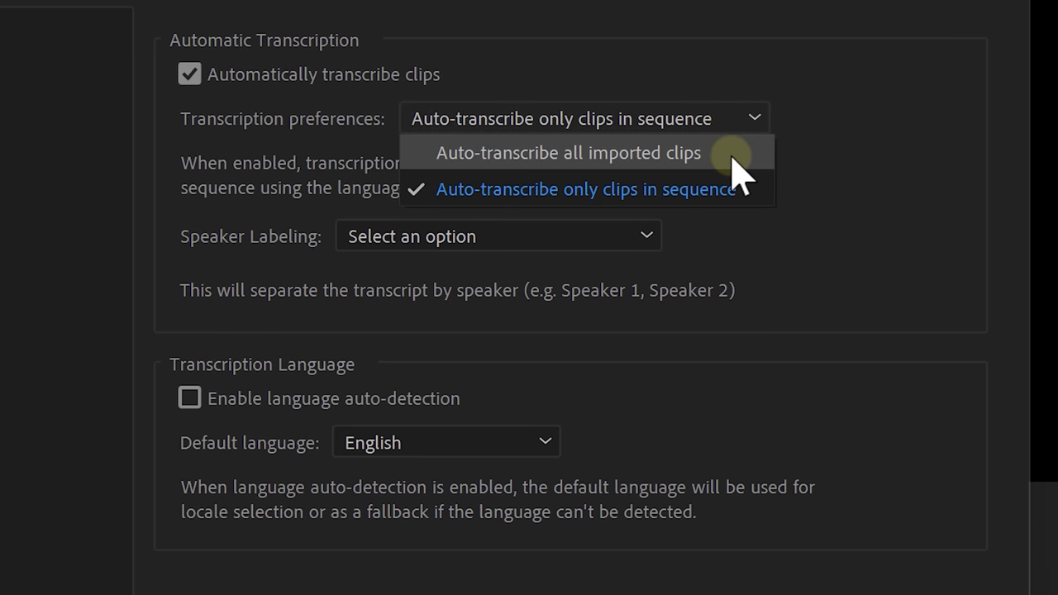
left_click(732, 154)
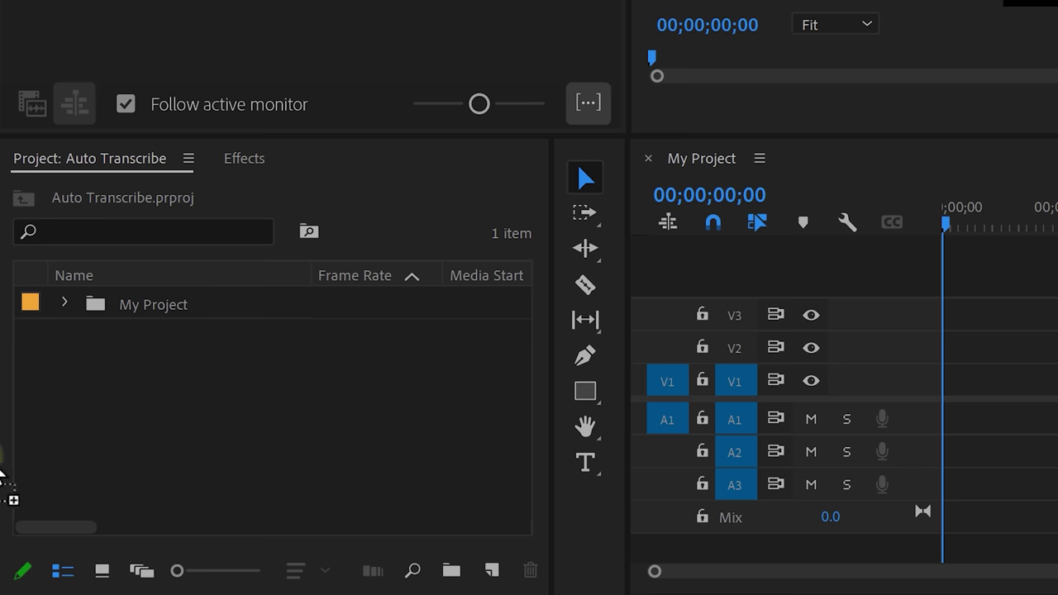
left_click_drag(3, 477, 281, 450)
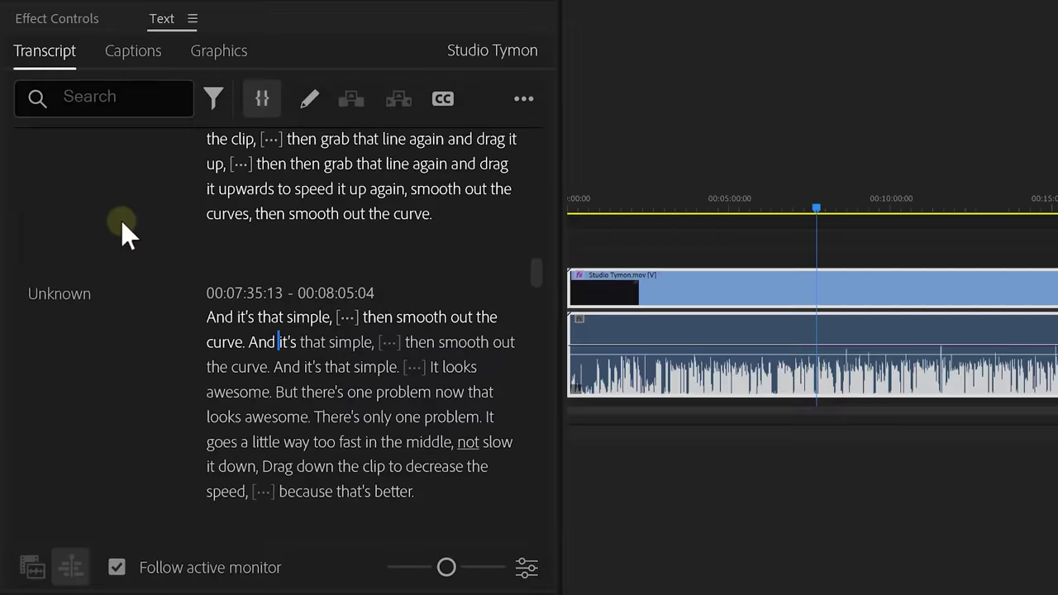
Step: Filter the Studio Tymon transcript for pauses and extract all 164 of them
left_click(208, 98)
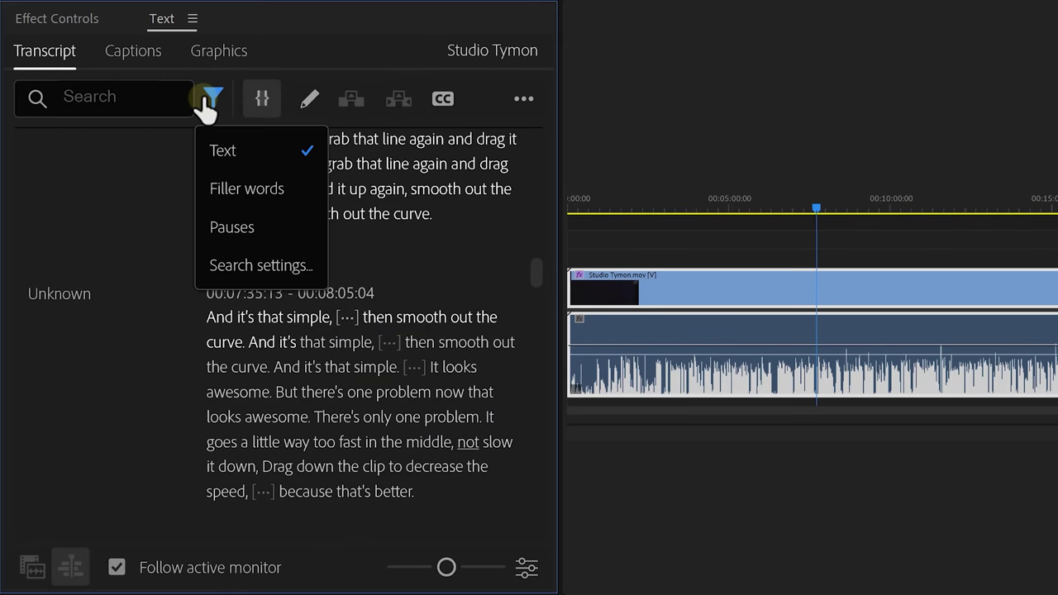
left_click(247, 230)
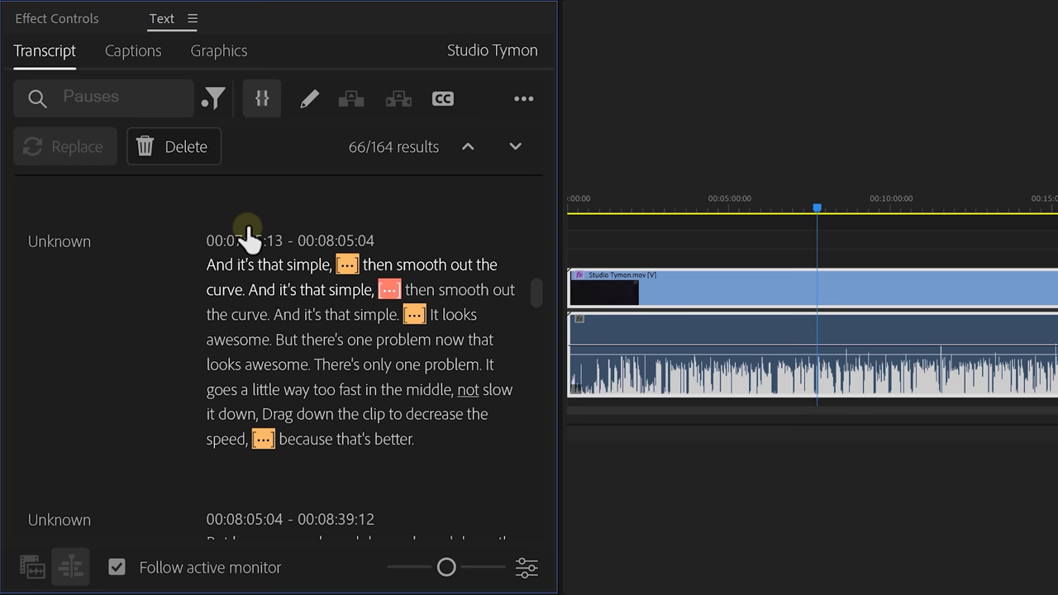
left_click(197, 153)
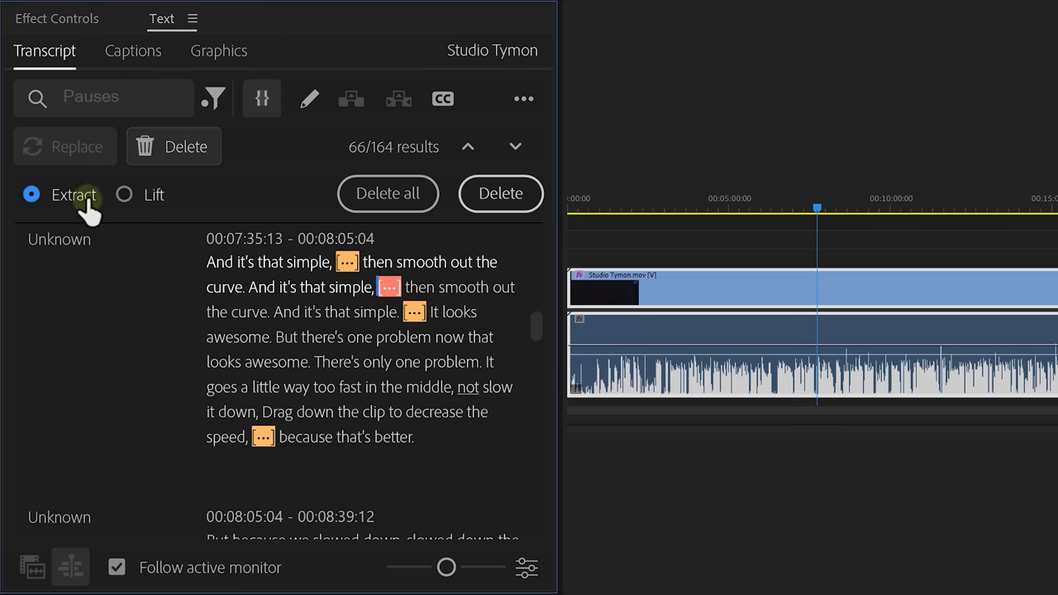
left_click(384, 203)
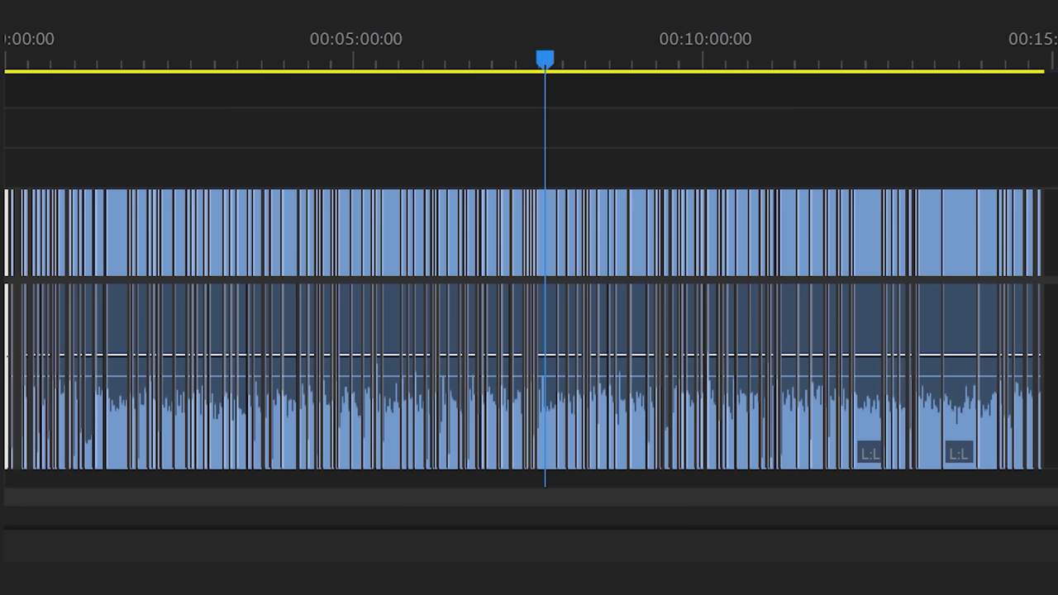